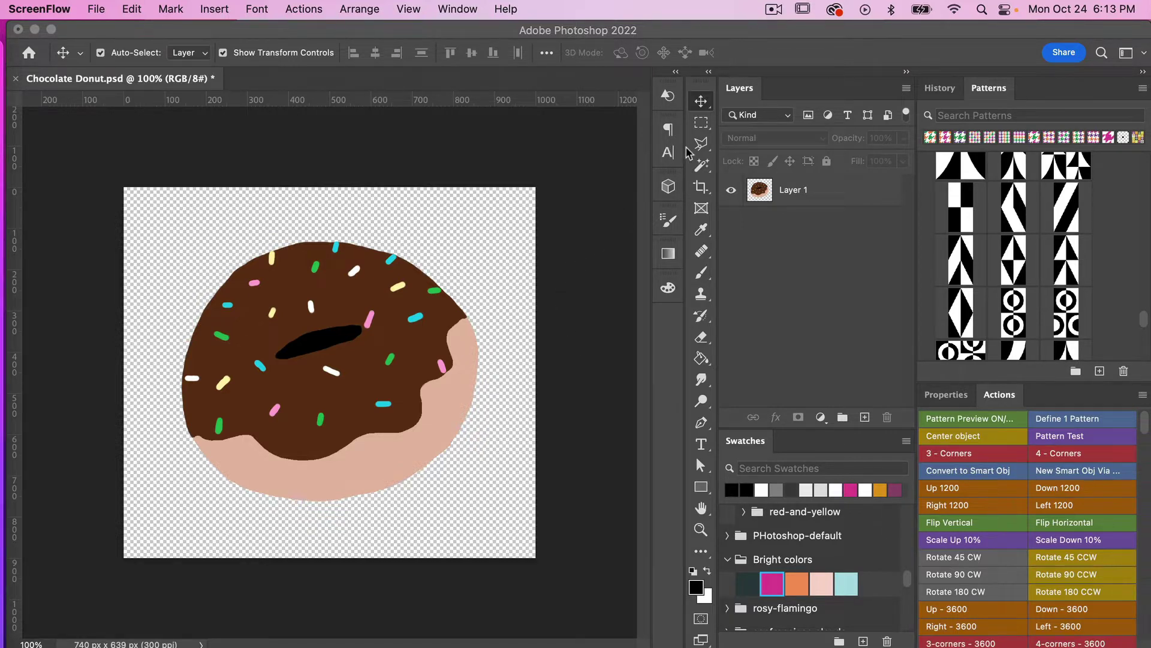
Draw a rectangular marquee selection closely around the whole donut
click(606, 175)
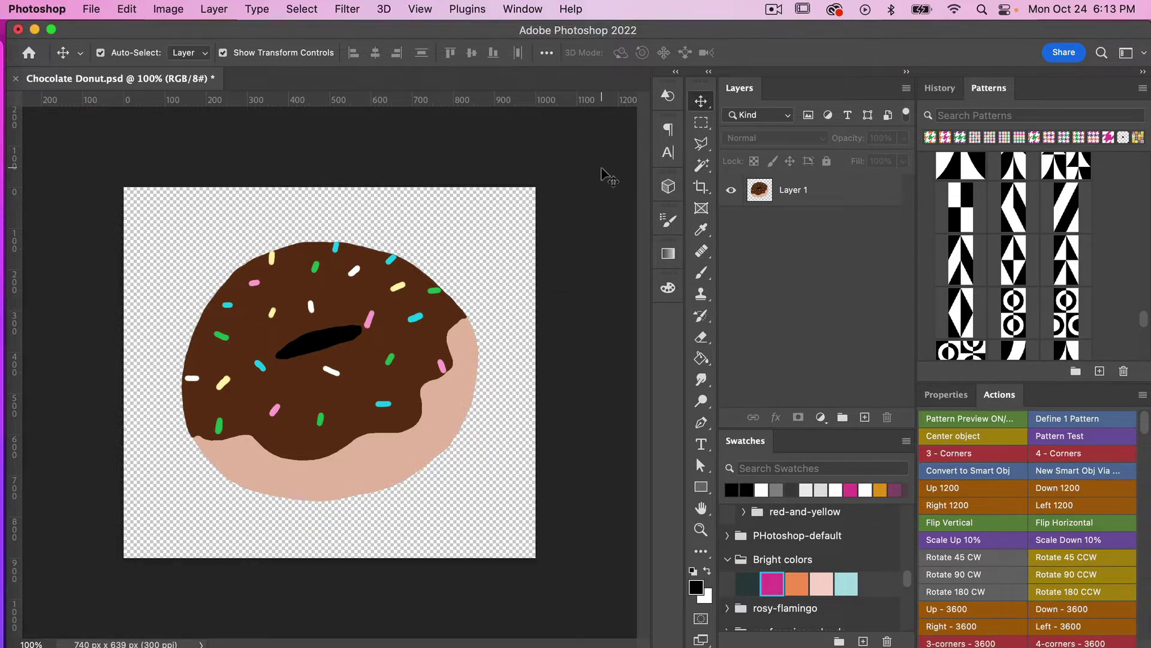
click(703, 124)
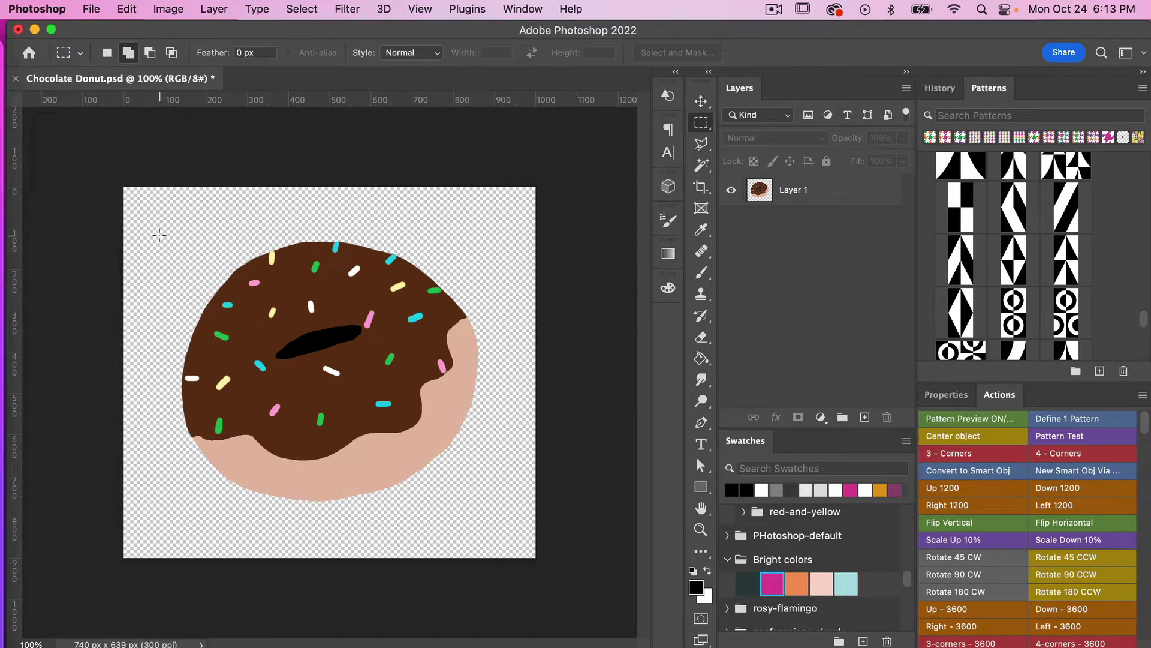
drag(158, 232, 493, 511)
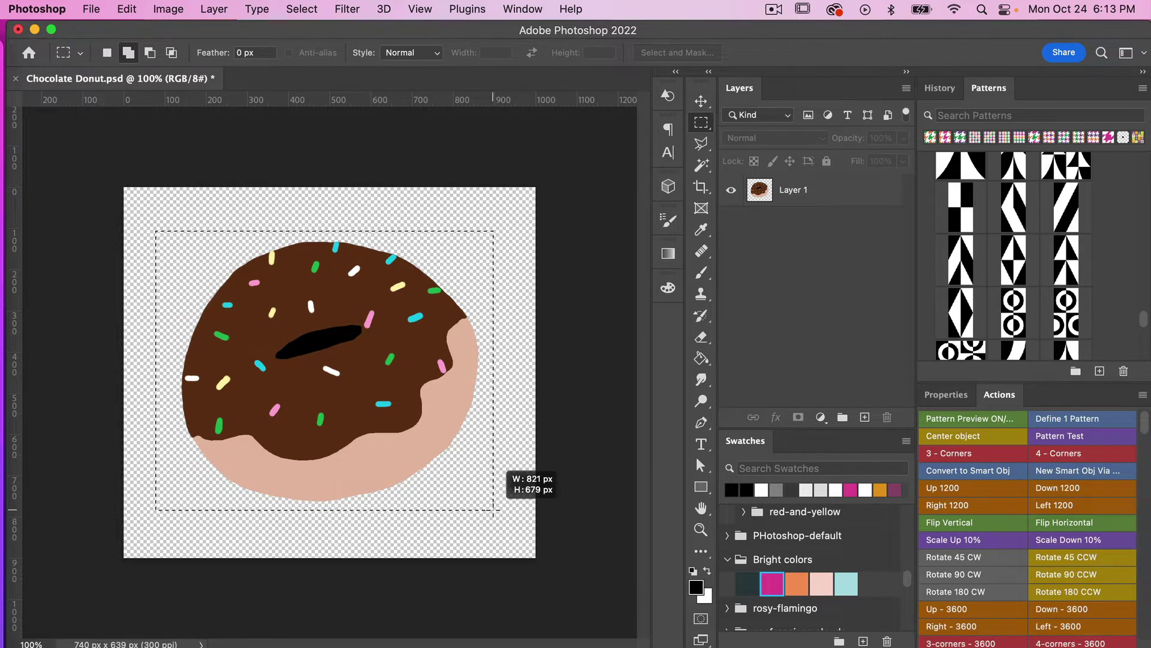
key(space)
mouse_move(494, 510)
mouse_down()
mouse_move(510, 517)
mouse_move(479, 495)
mouse_move(485, 508)
mouse_up()
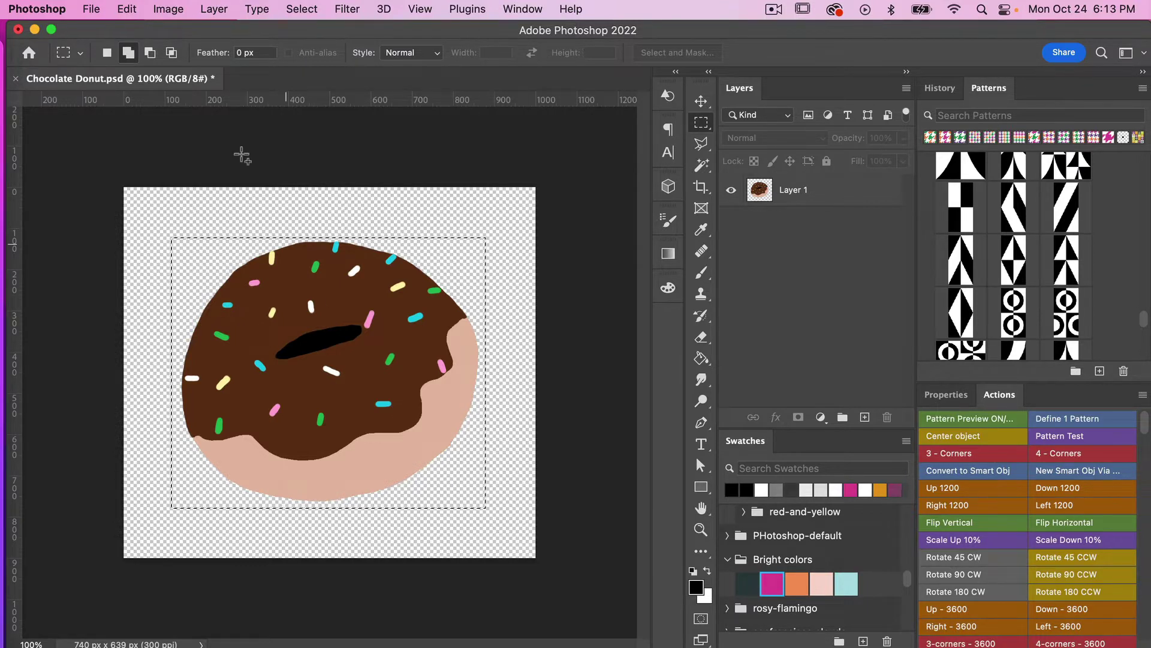
Crop the canvas to the rectangular selection around the donut, and undo the crop
click(174, 11)
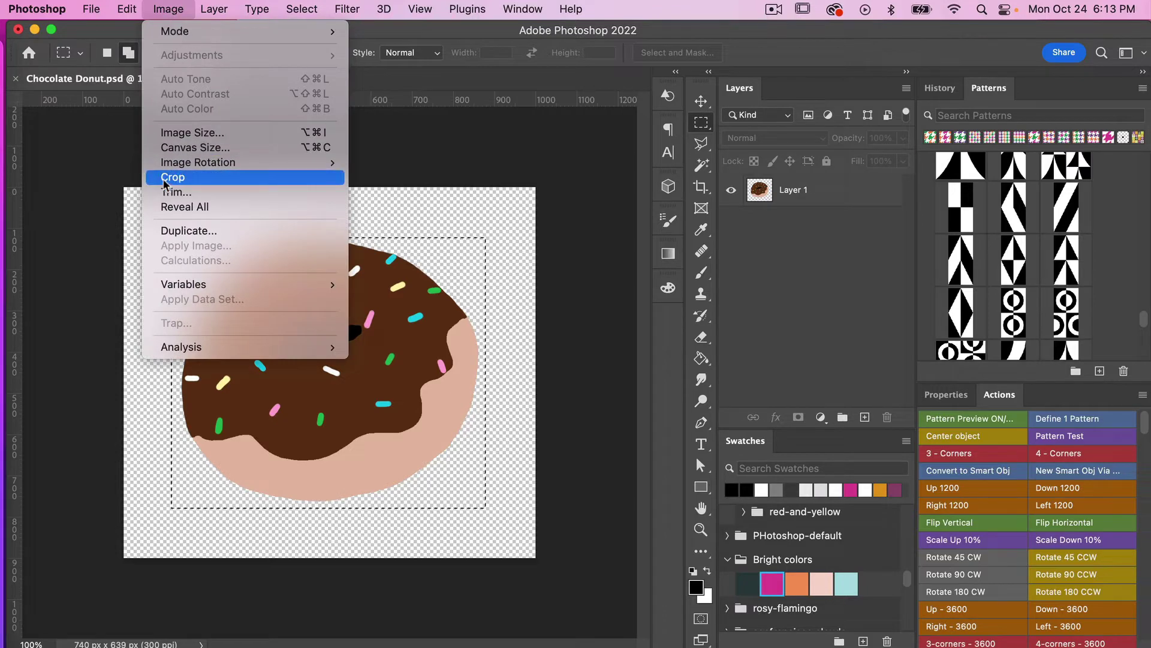
click(211, 187)
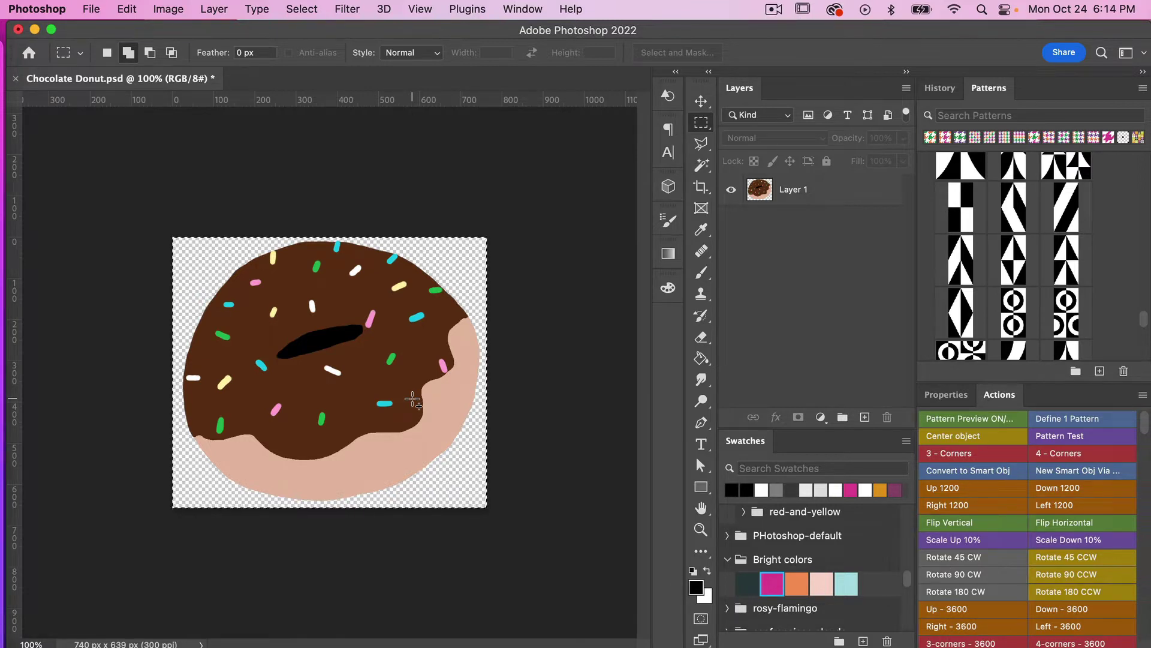
key(super+z)
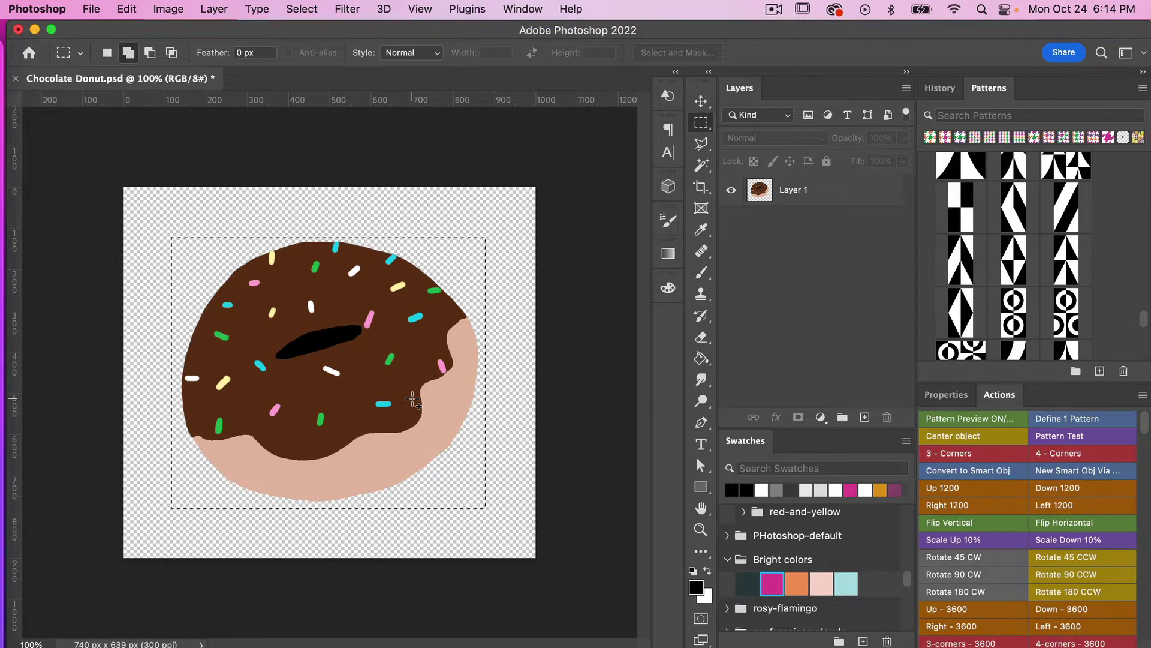
Turn off Button Mode for the actions so they show as an editable list
click(522, 9)
click(603, 9)
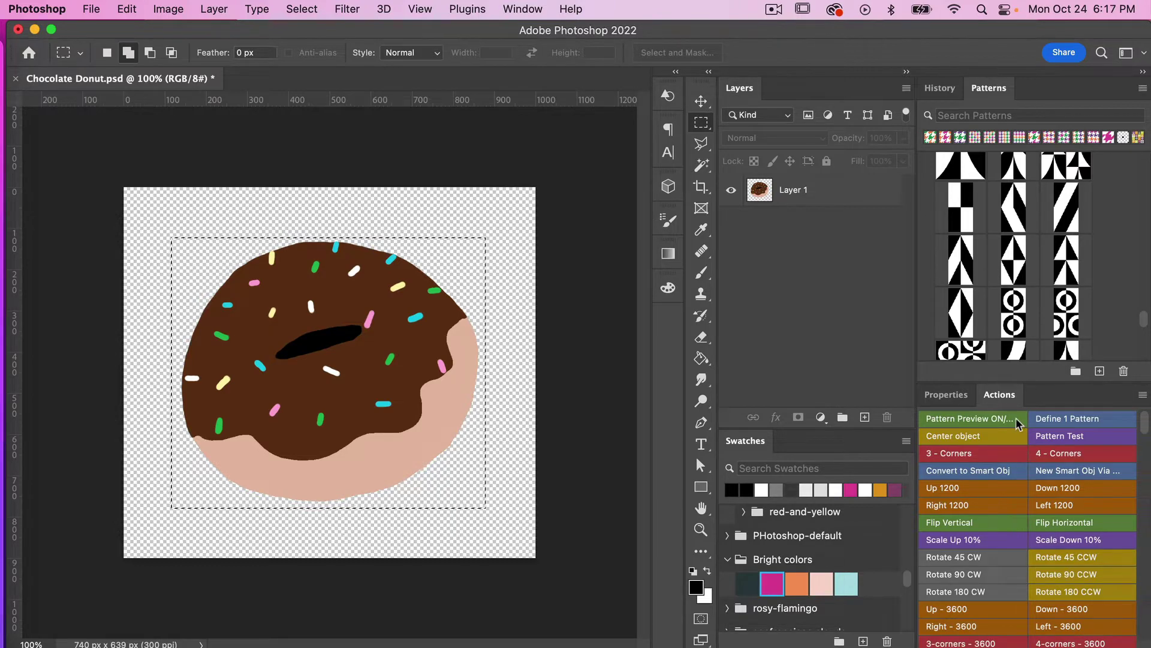
click(1143, 394)
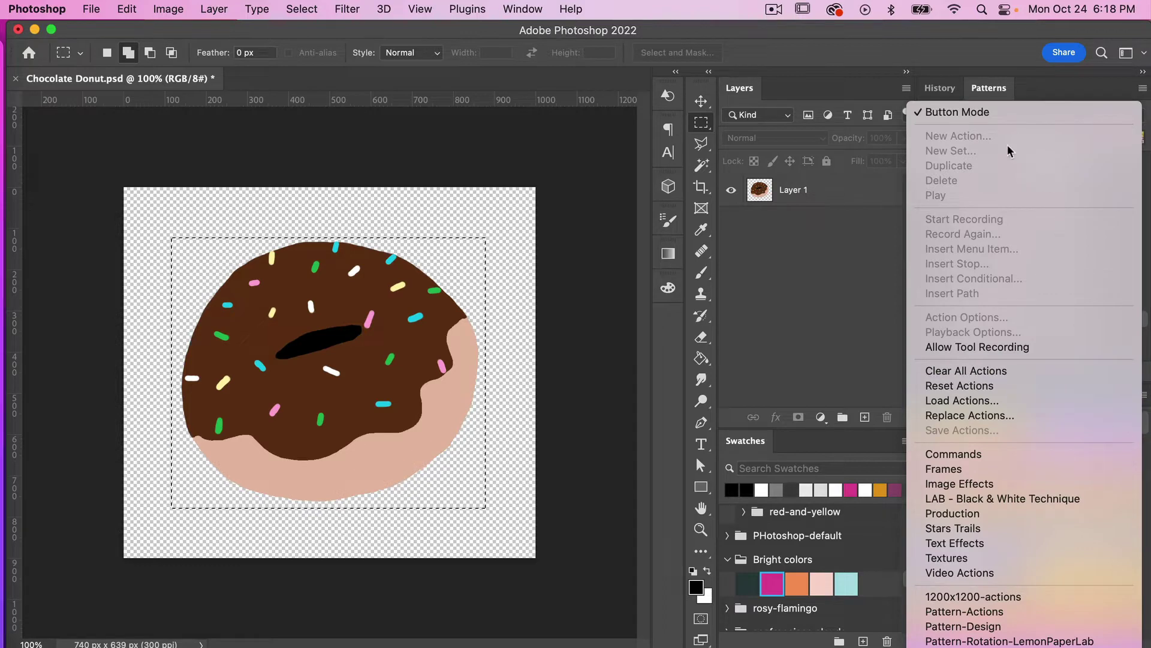
click(991, 113)
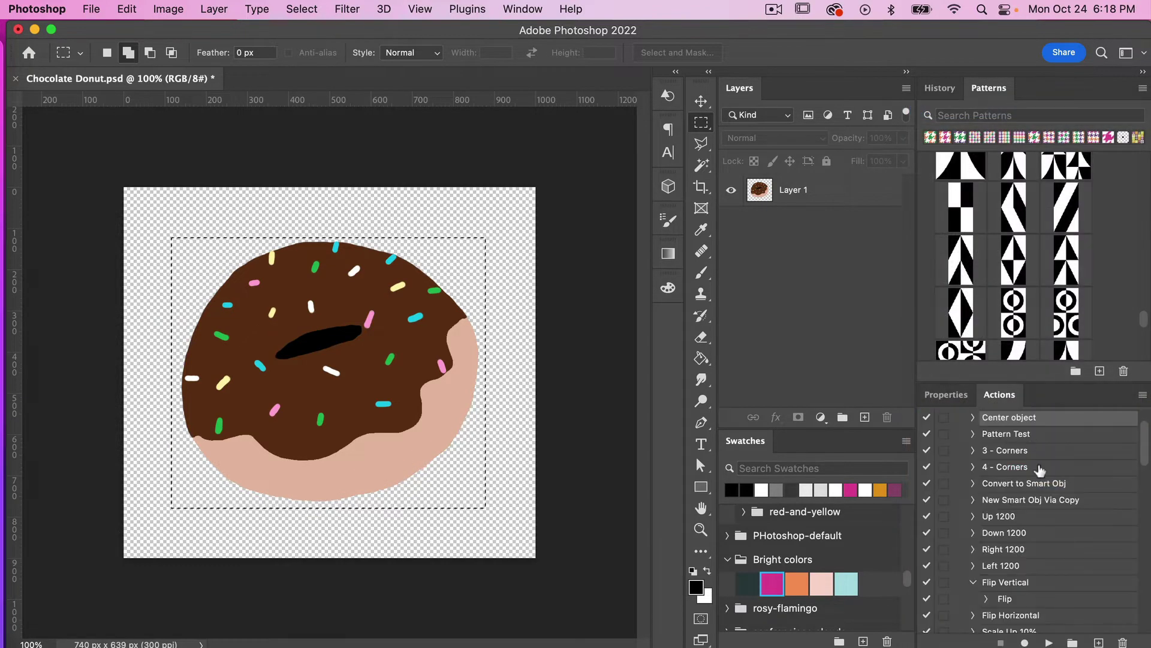
Collapse the first action set and create a new action set named Crop-object
scroll(1039, 470, up, 3)
click(960, 417)
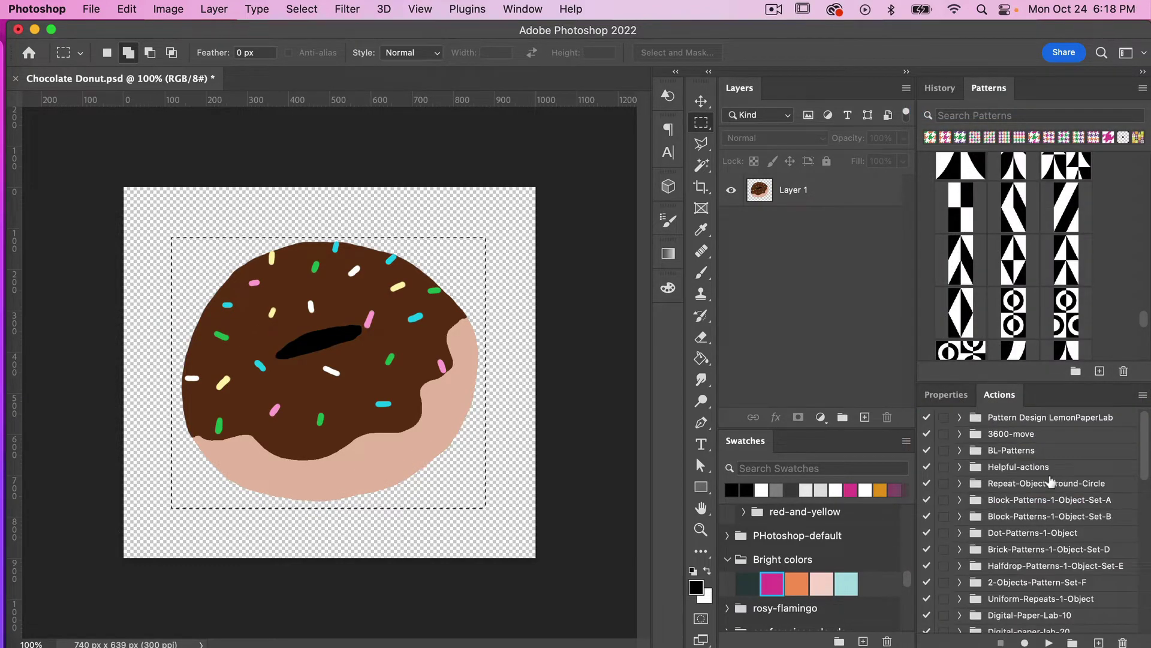
scroll(1047, 480, down, 5)
click(961, 468)
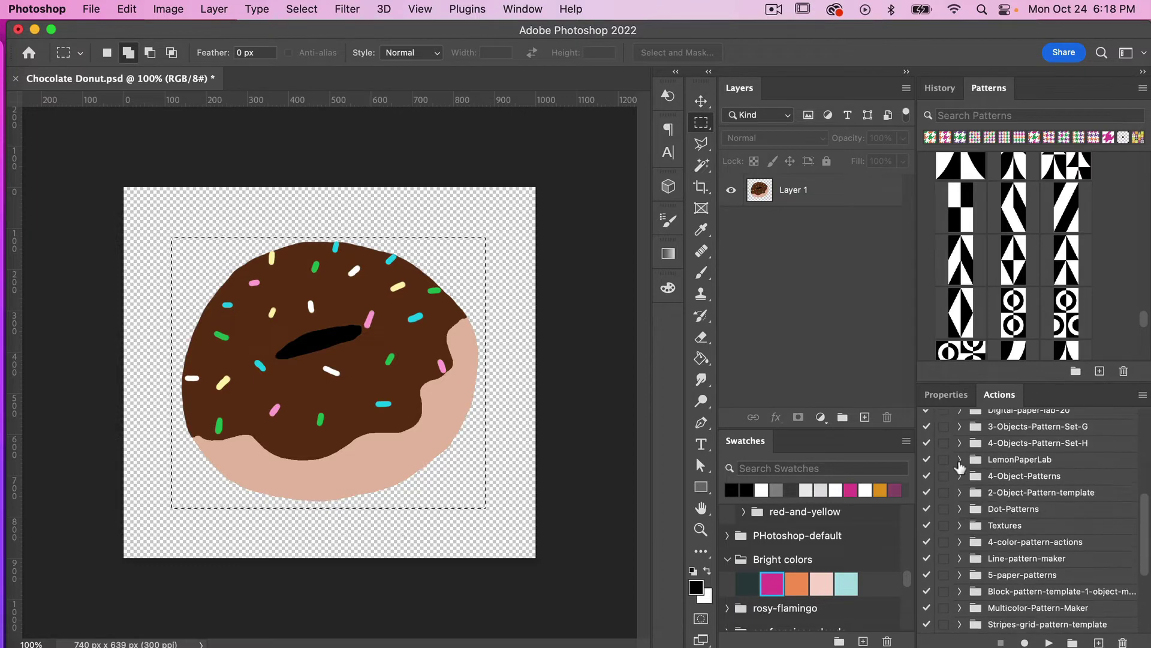
scroll(1037, 594, down, 5)
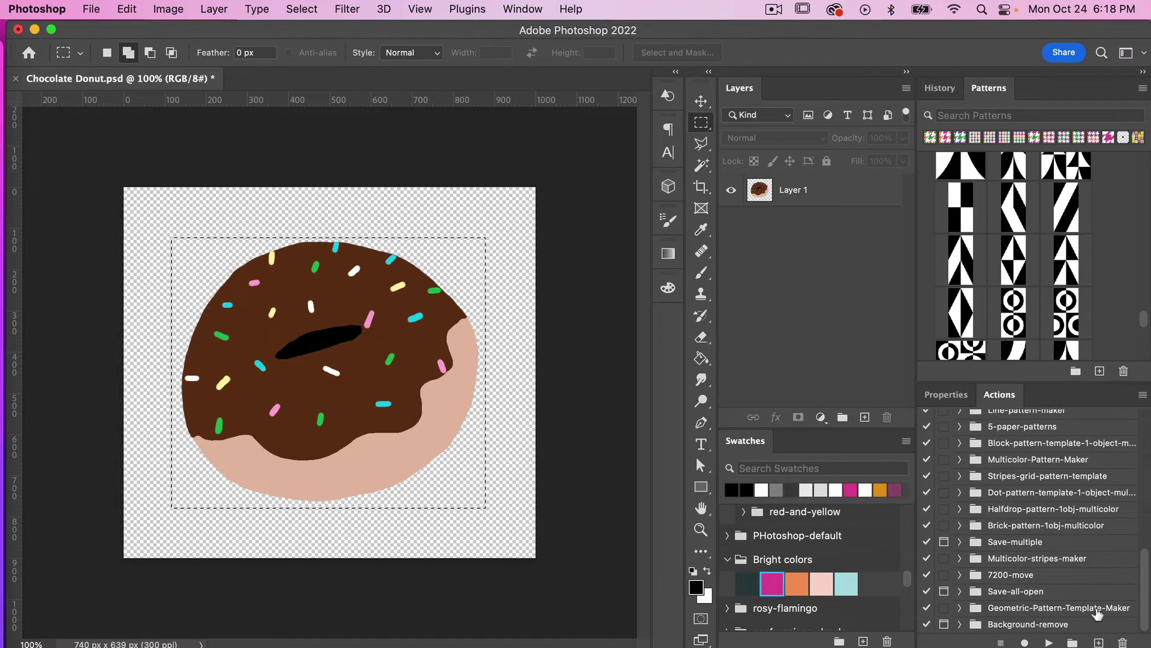
click(1073, 643)
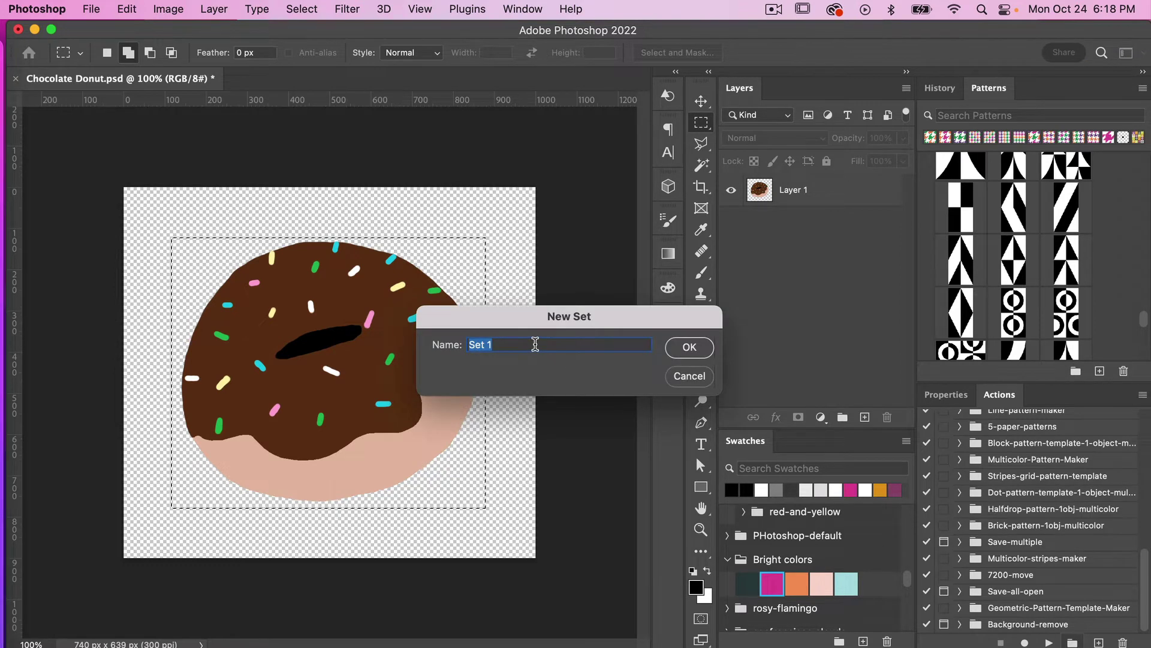
text(Cr)
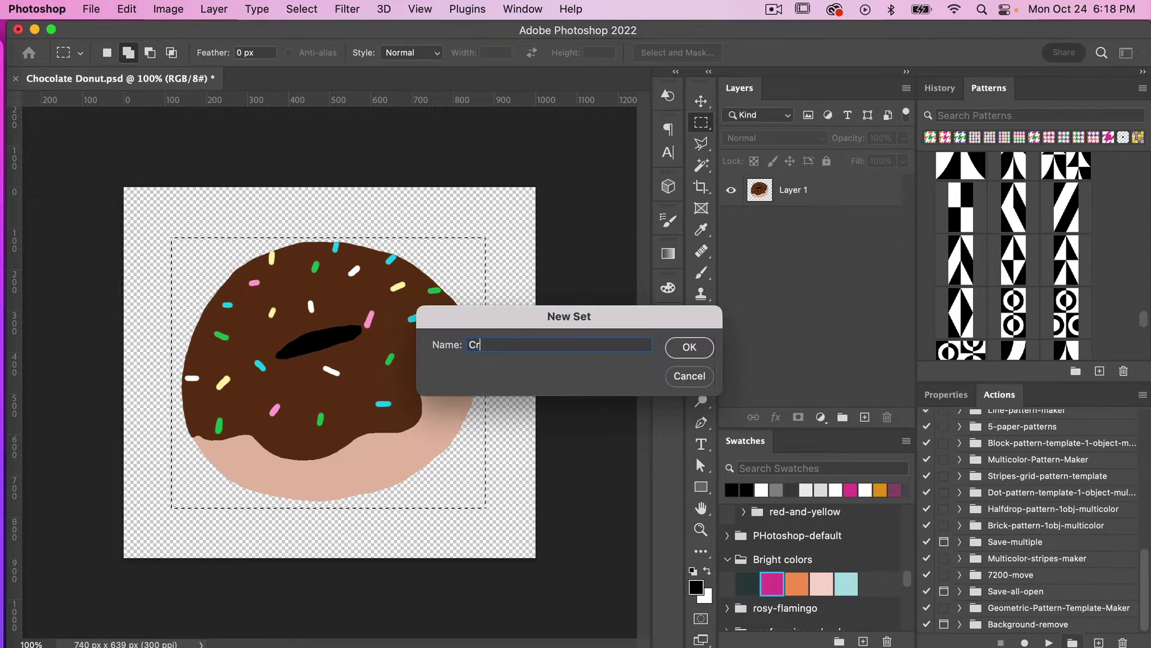
text(op-object)
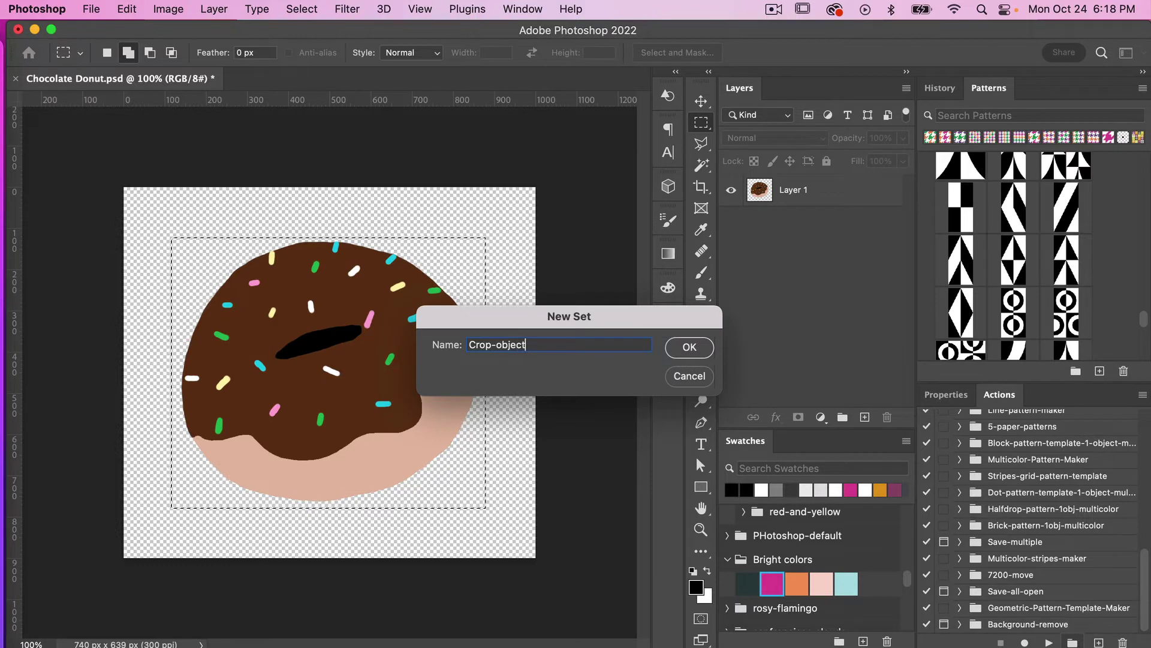
click(690, 352)
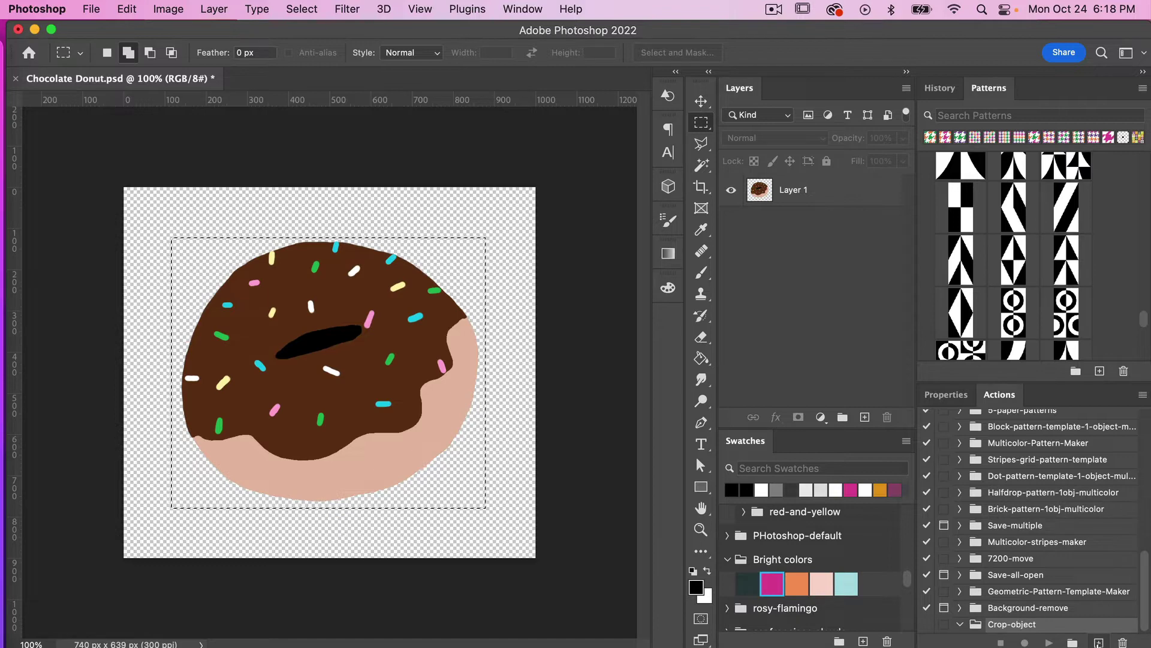
Create an action named crop-from-selection in the Crop-object set, with no color, and start recording it
click(1098, 642)
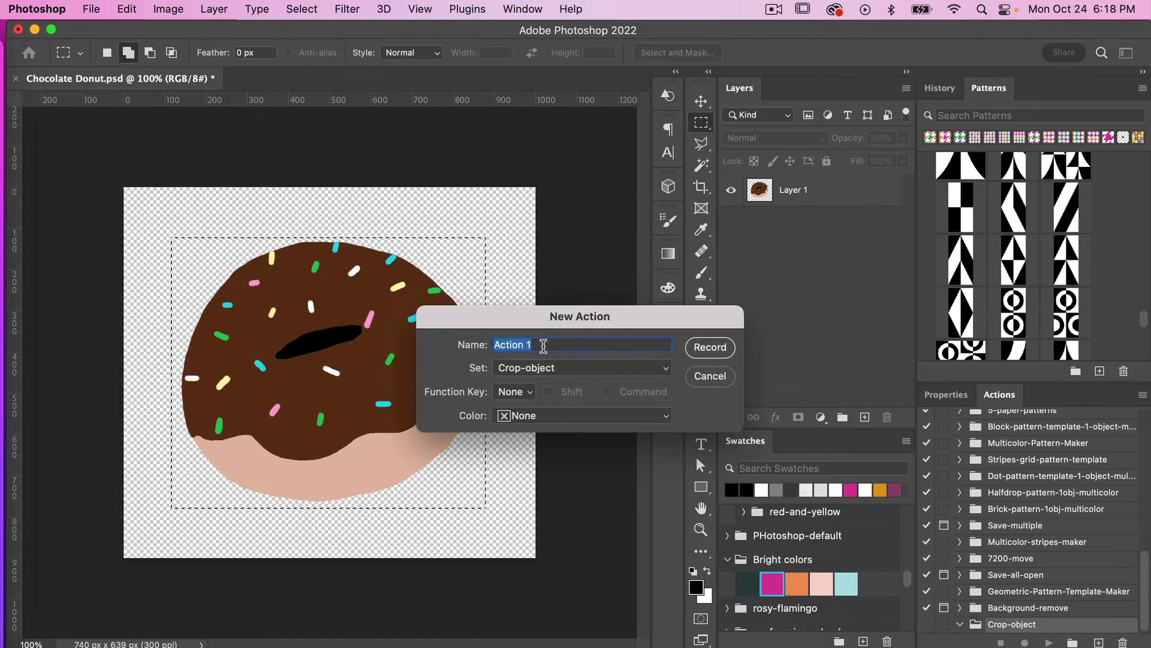
text(crop-from-sele)
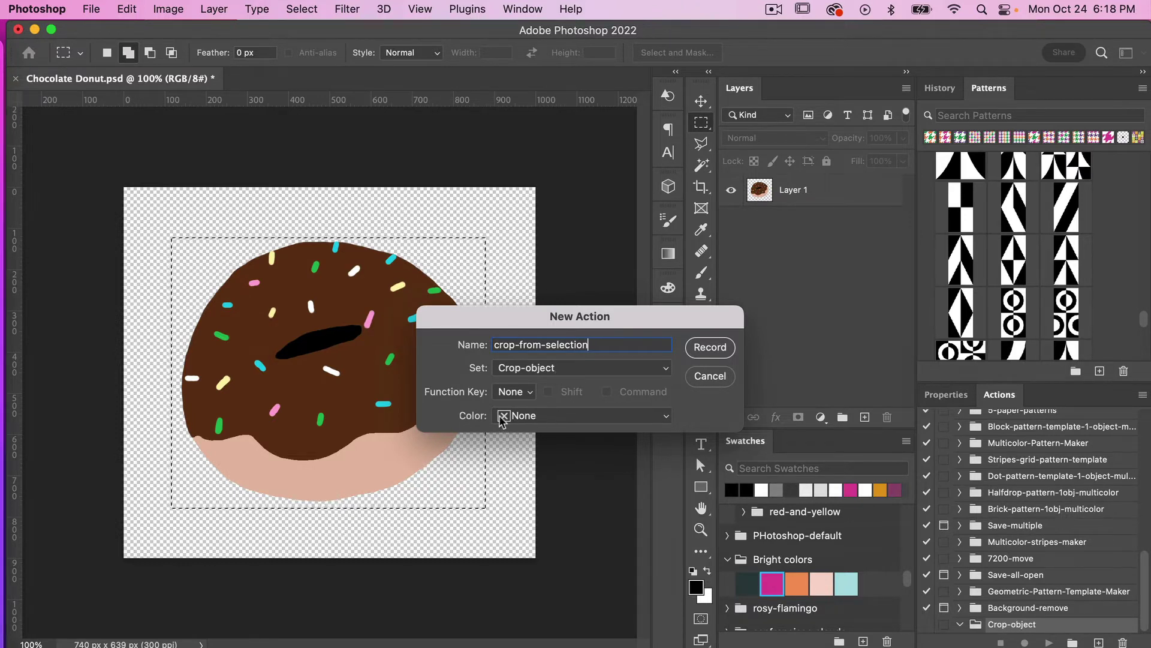
click(556, 416)
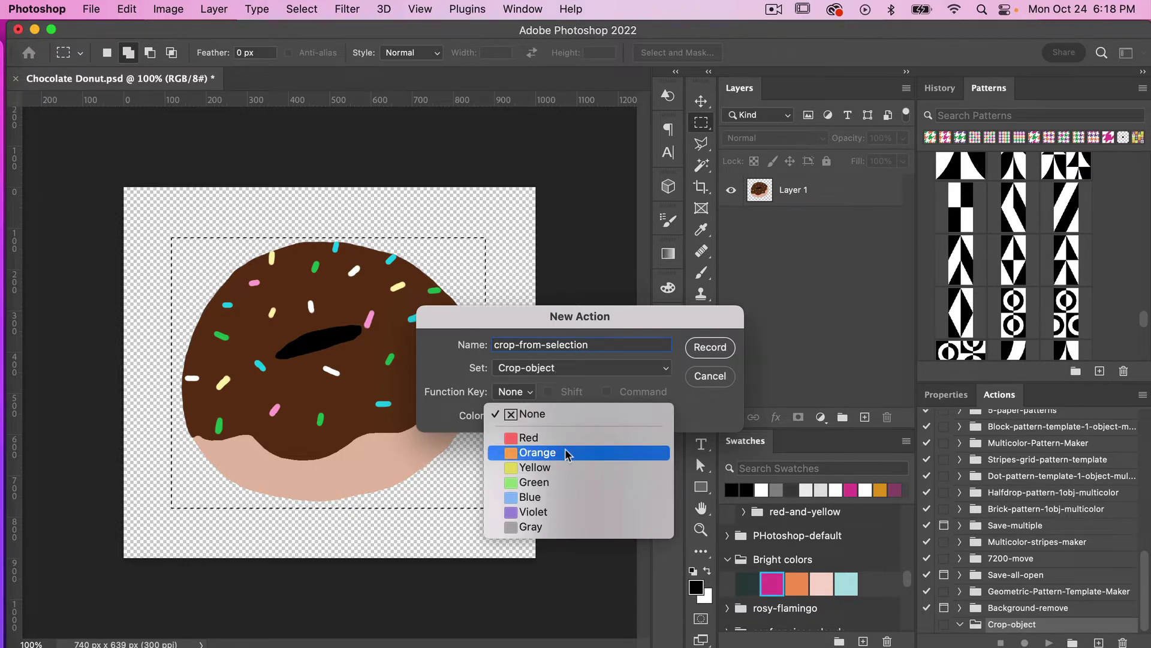
click(696, 407)
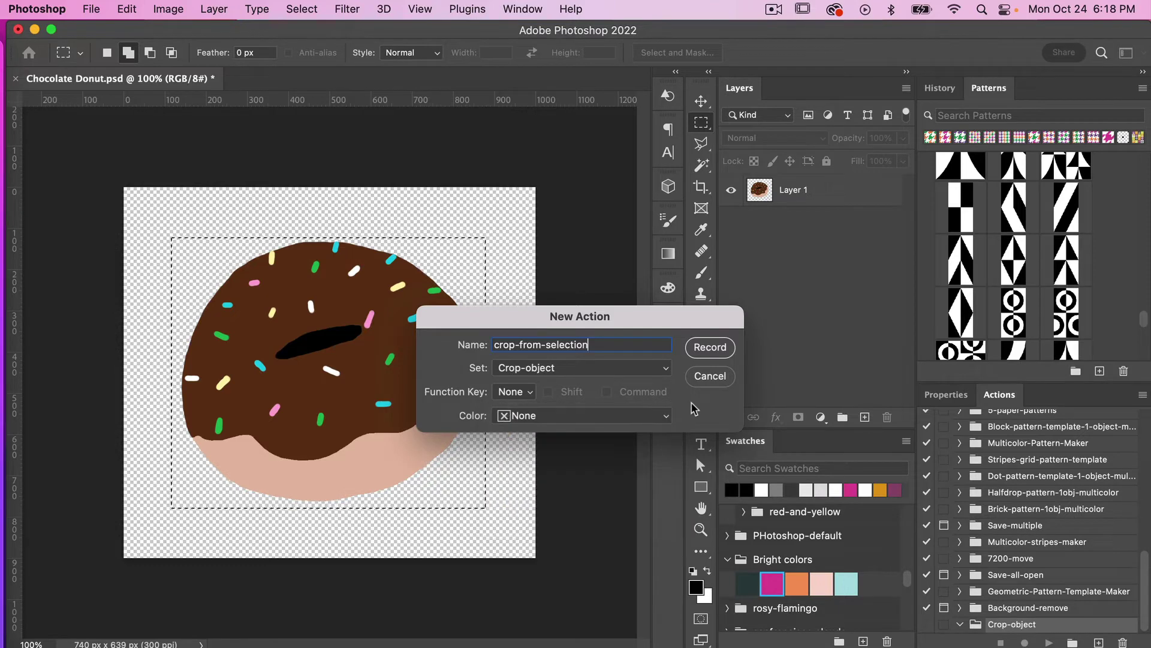
click(710, 348)
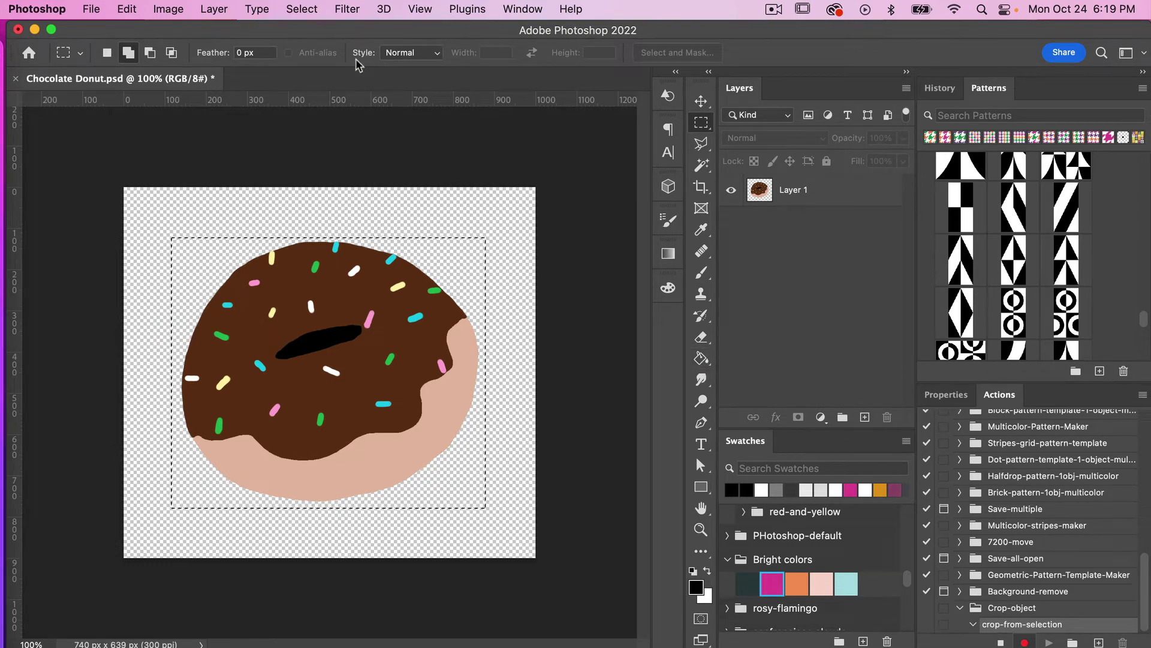
Insert the Image: Crop menu item into the crop-from-selection action and stop recording
click(1142, 397)
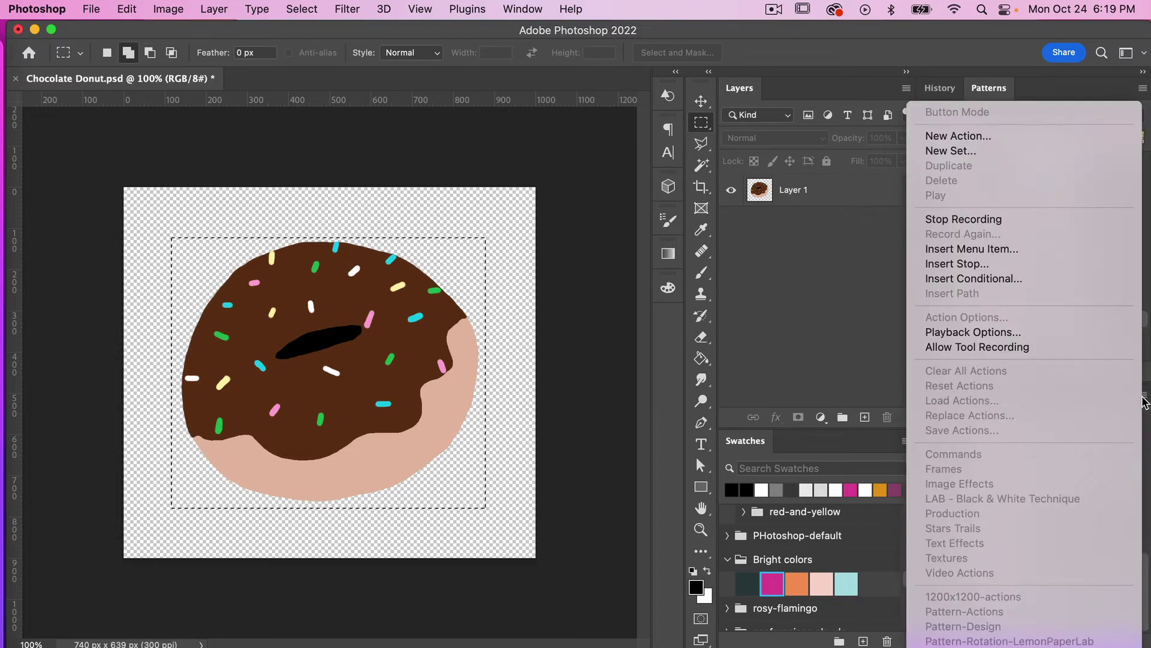
click(991, 249)
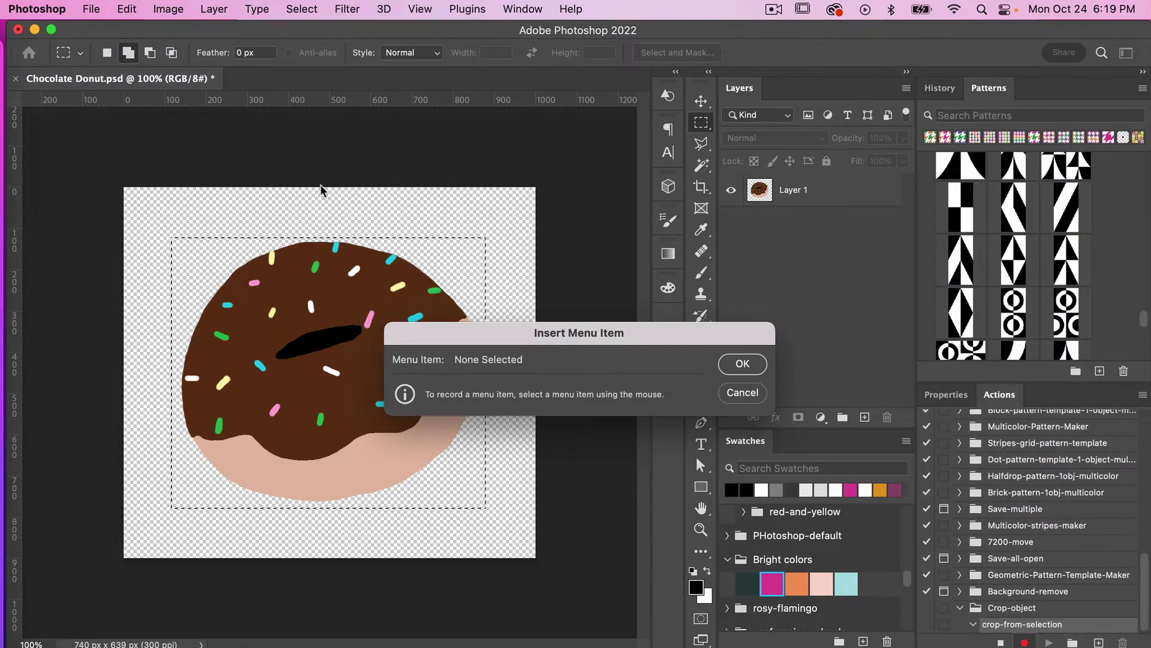
click(168, 10)
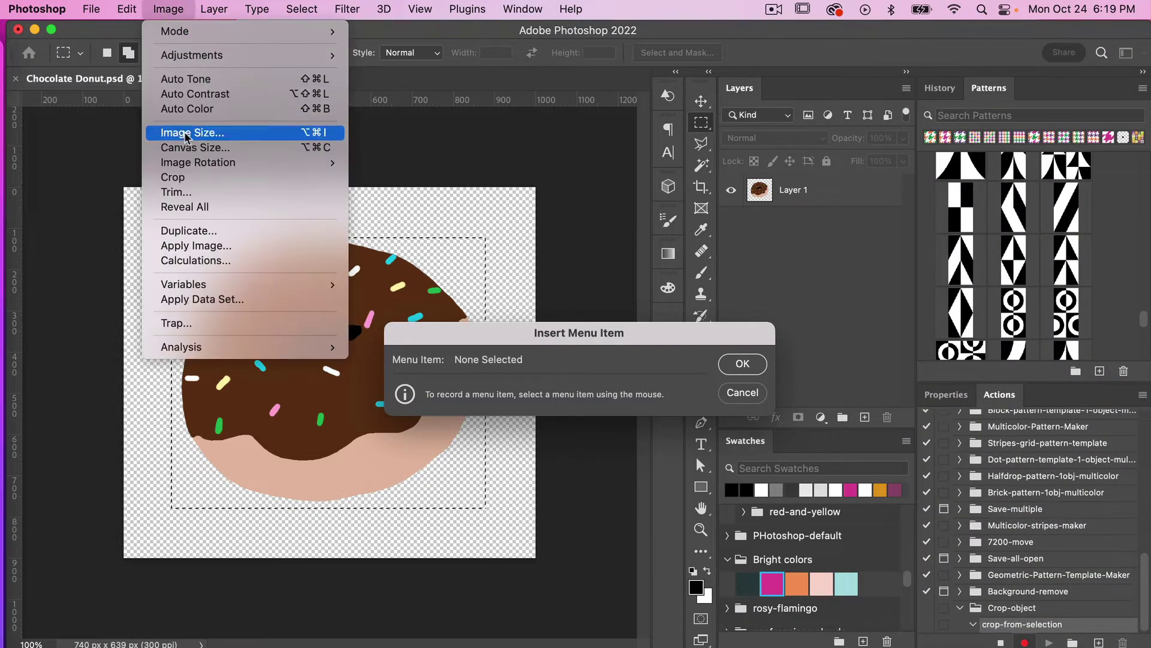
click(192, 178)
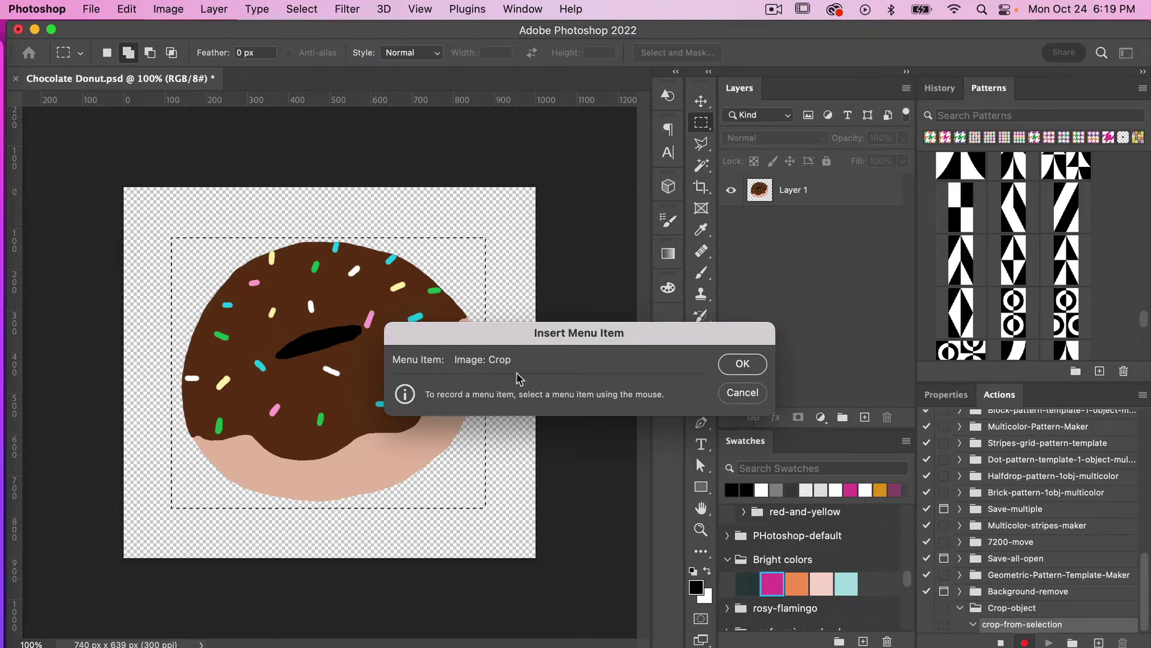
click(748, 367)
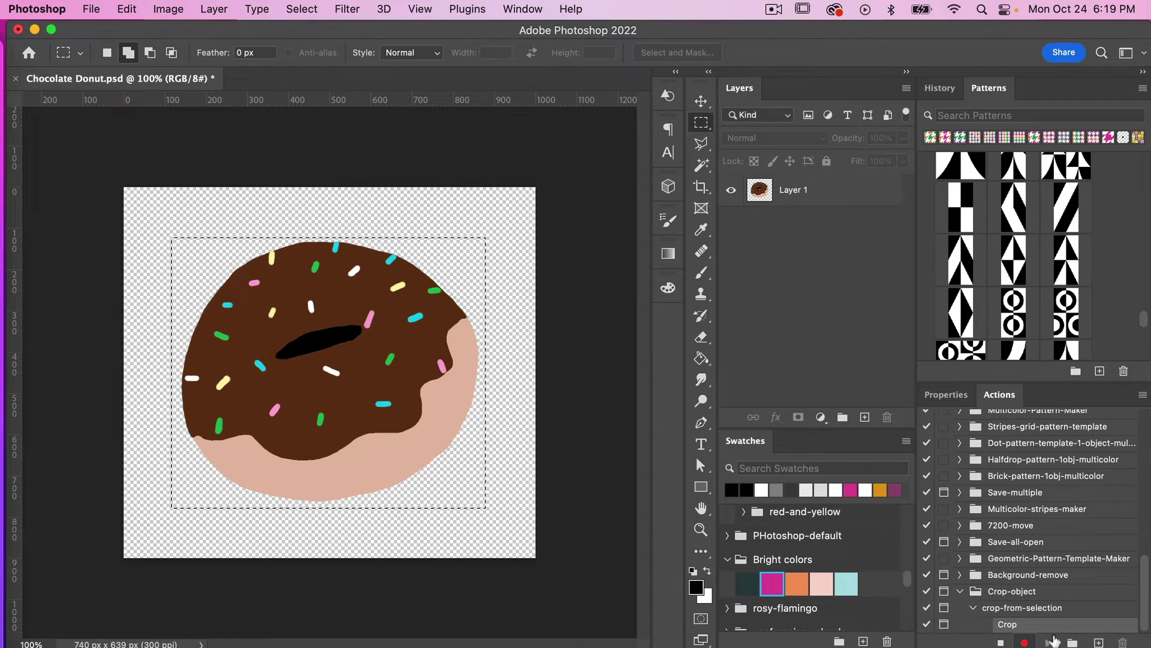
click(1000, 642)
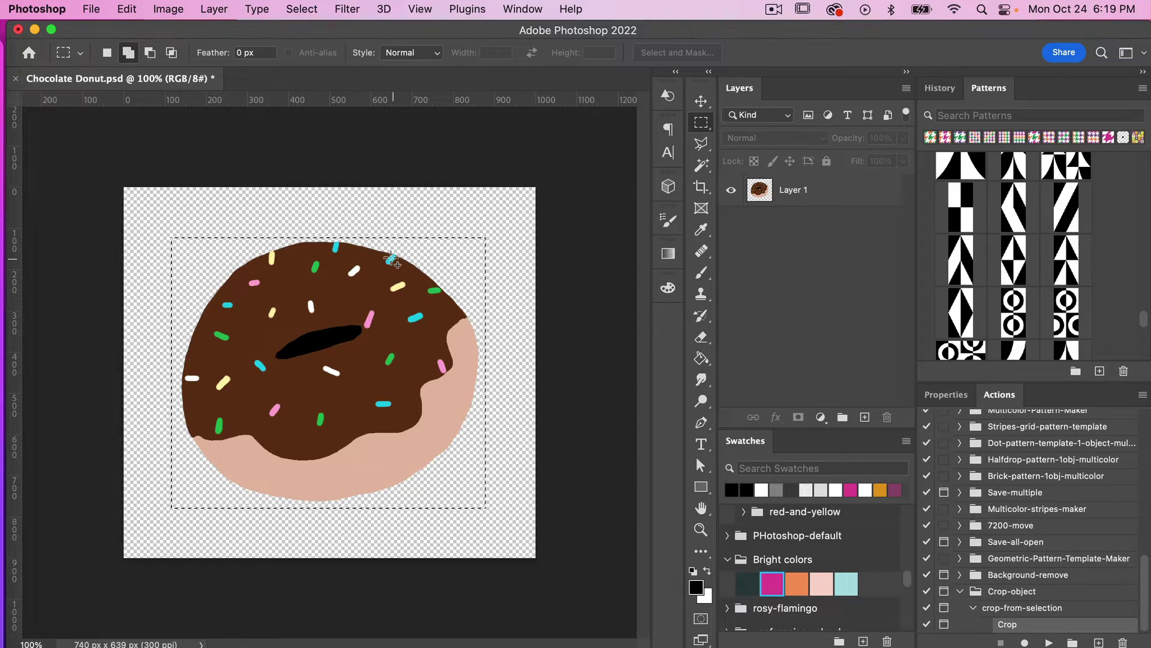
Crop the canvas to the selection, record deselecting as the next command of crop-from-selection, and collapse the action
click(169, 9)
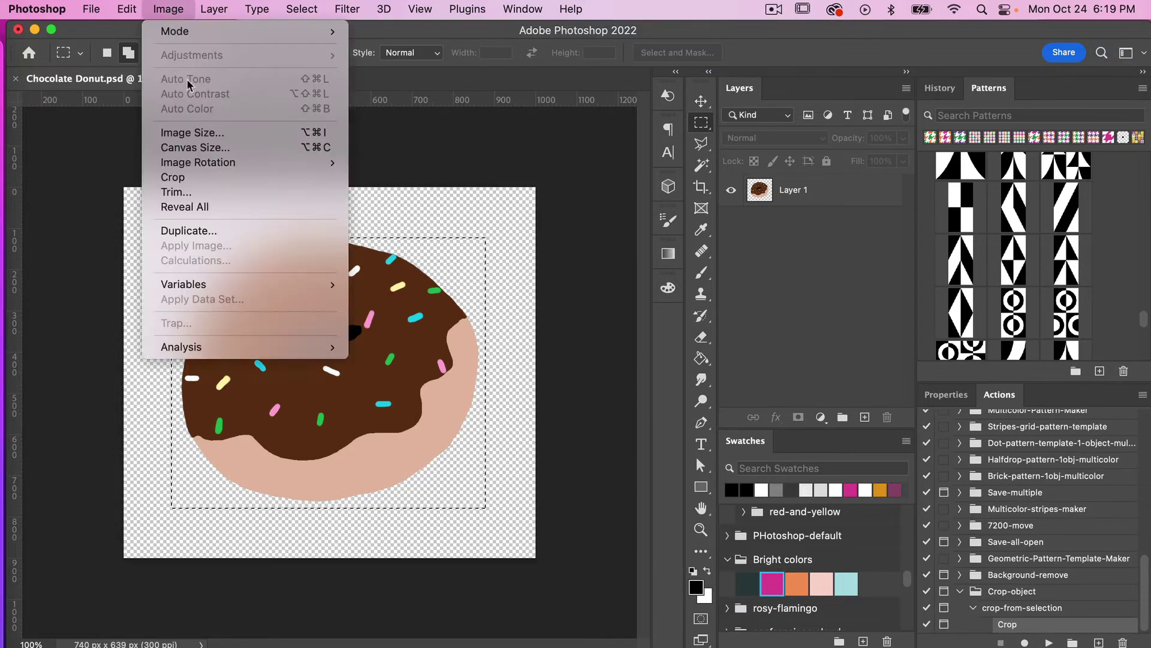
click(186, 177)
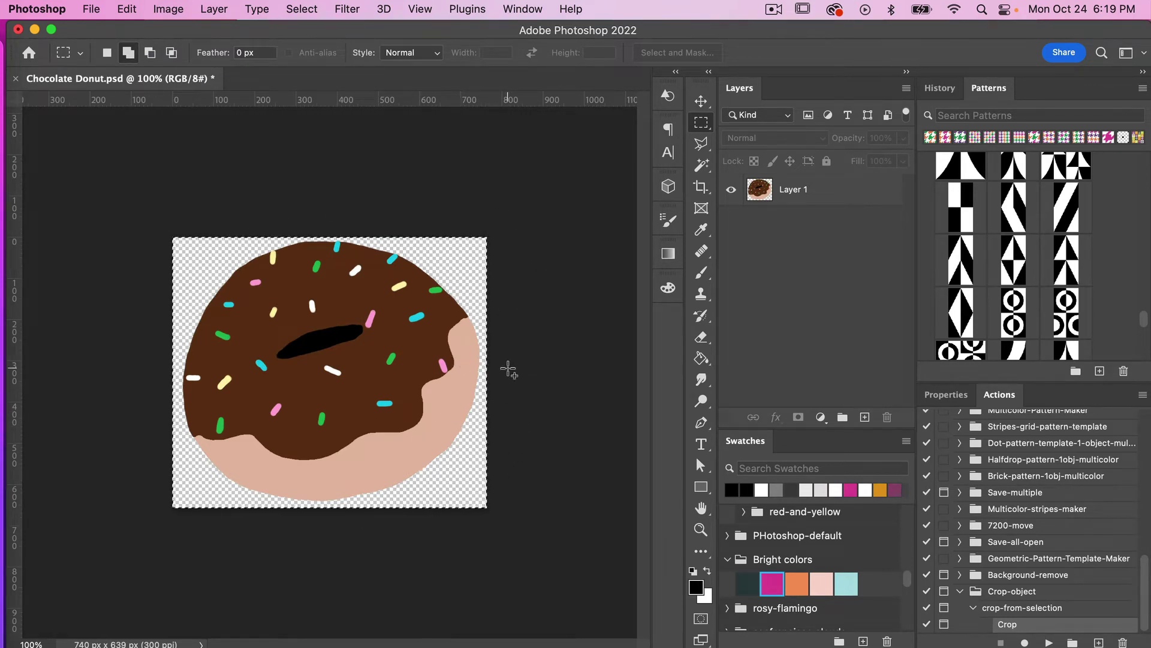
click(1025, 643)
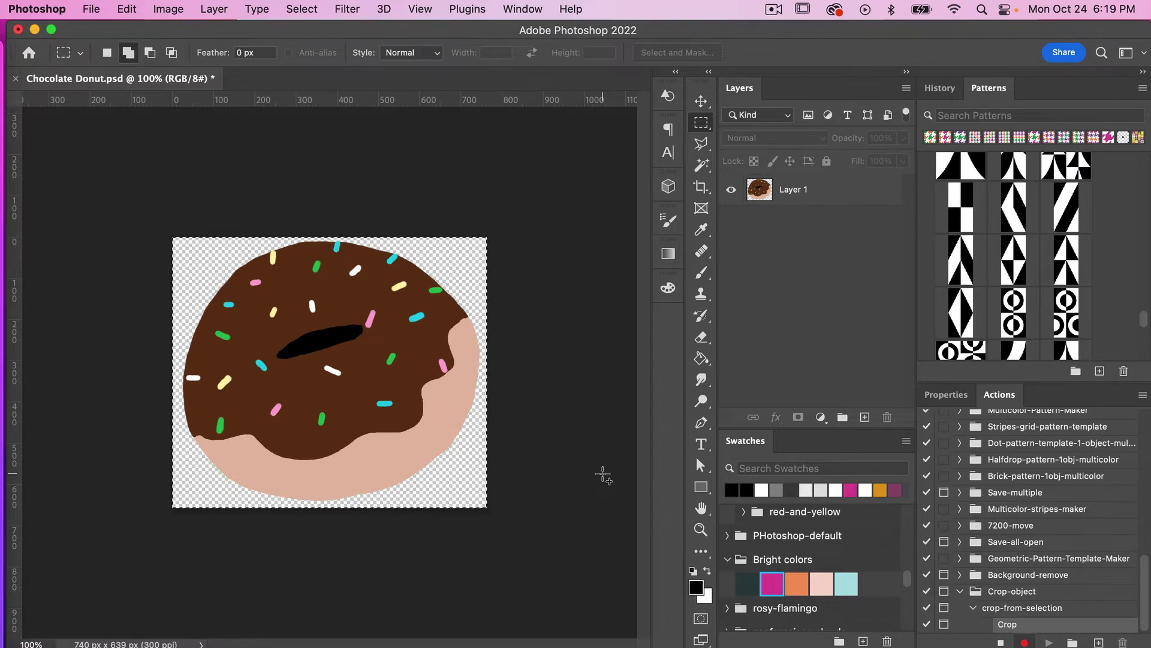
key(super+d)
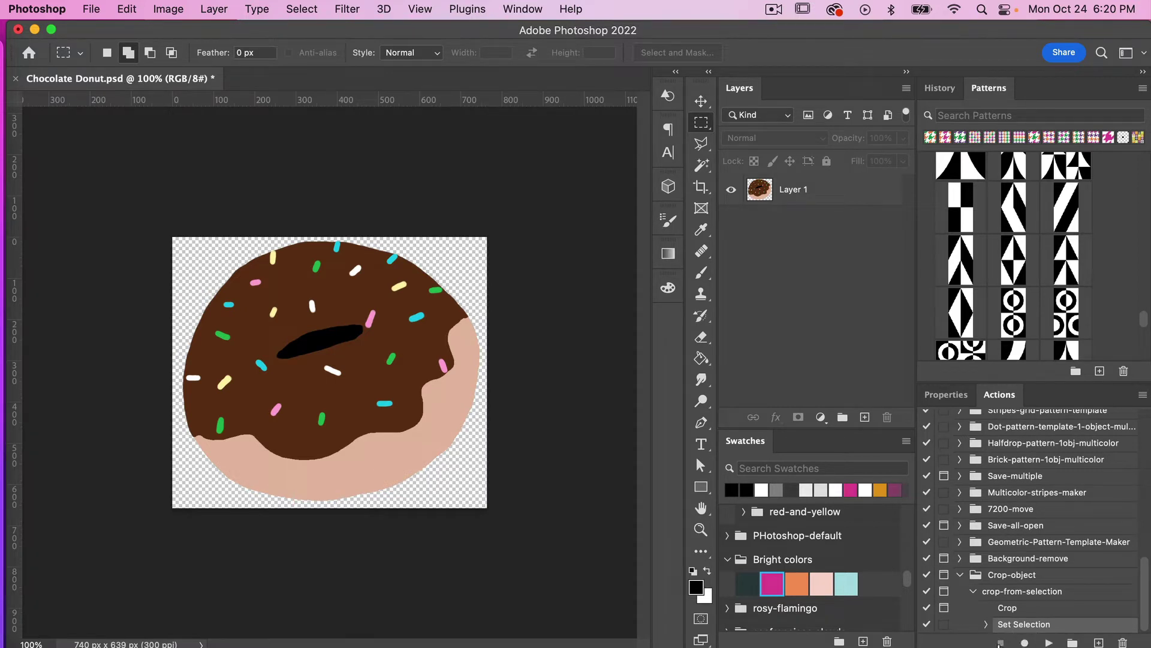
click(972, 591)
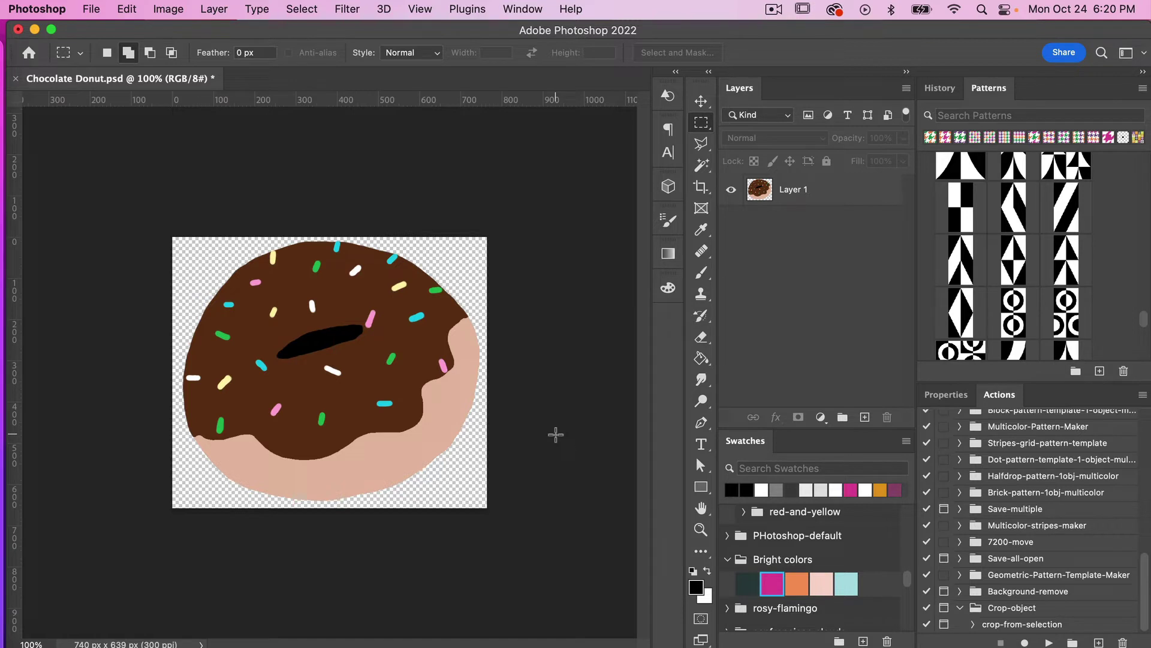
Undo the crop and deselection, and play the crop-from-selection action on the marquee around the donut
key(F2)
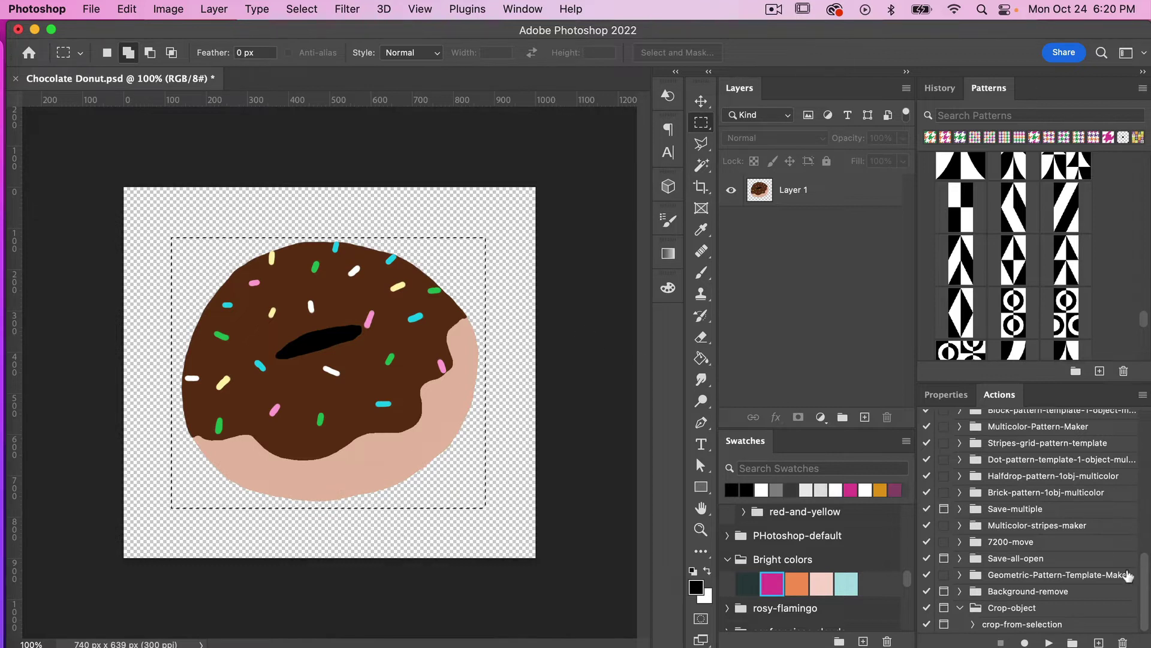
click(1012, 625)
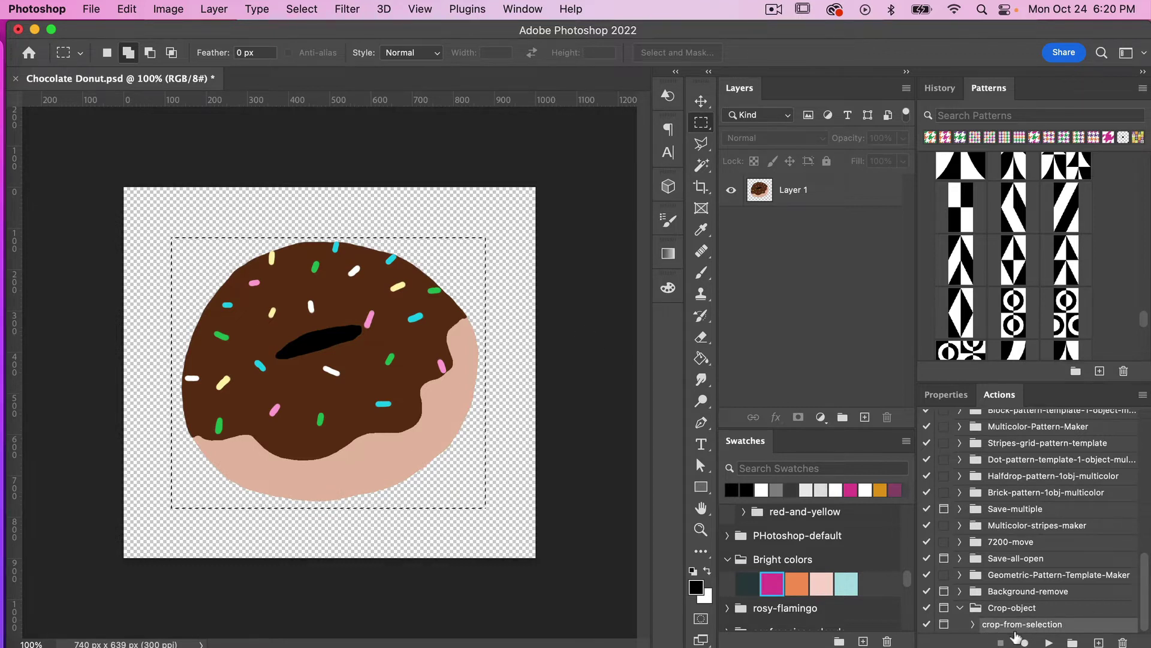
click(1048, 642)
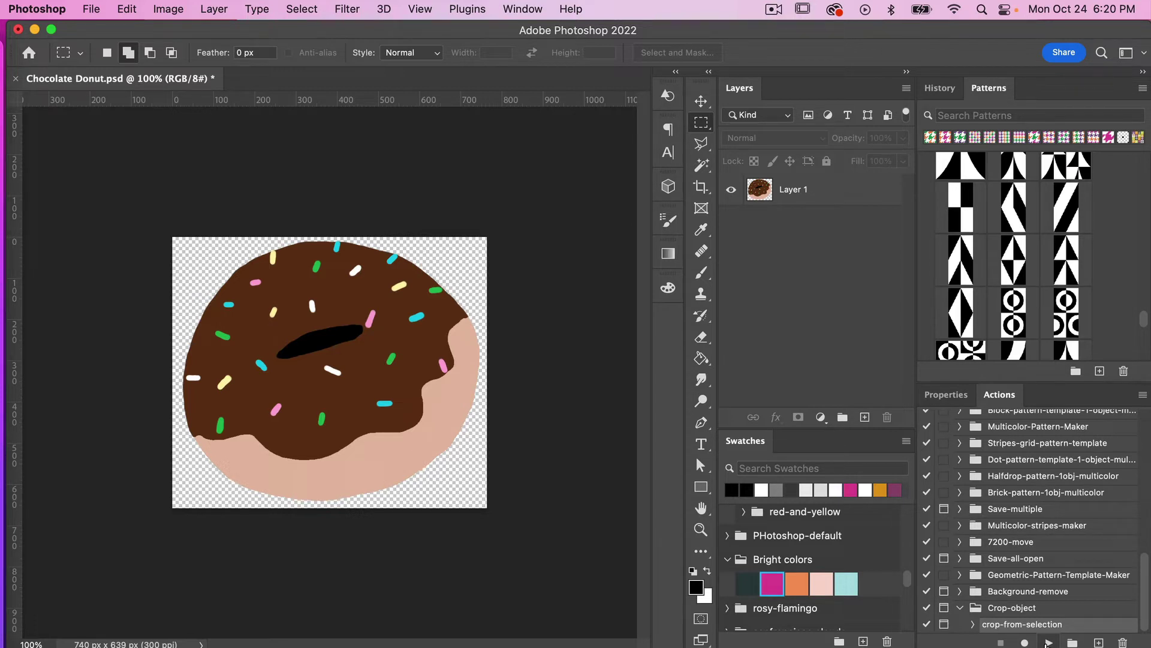
Make the Crop-object set active, clear the marquee selection, and select Layer 1 with the Move tool
click(1031, 610)
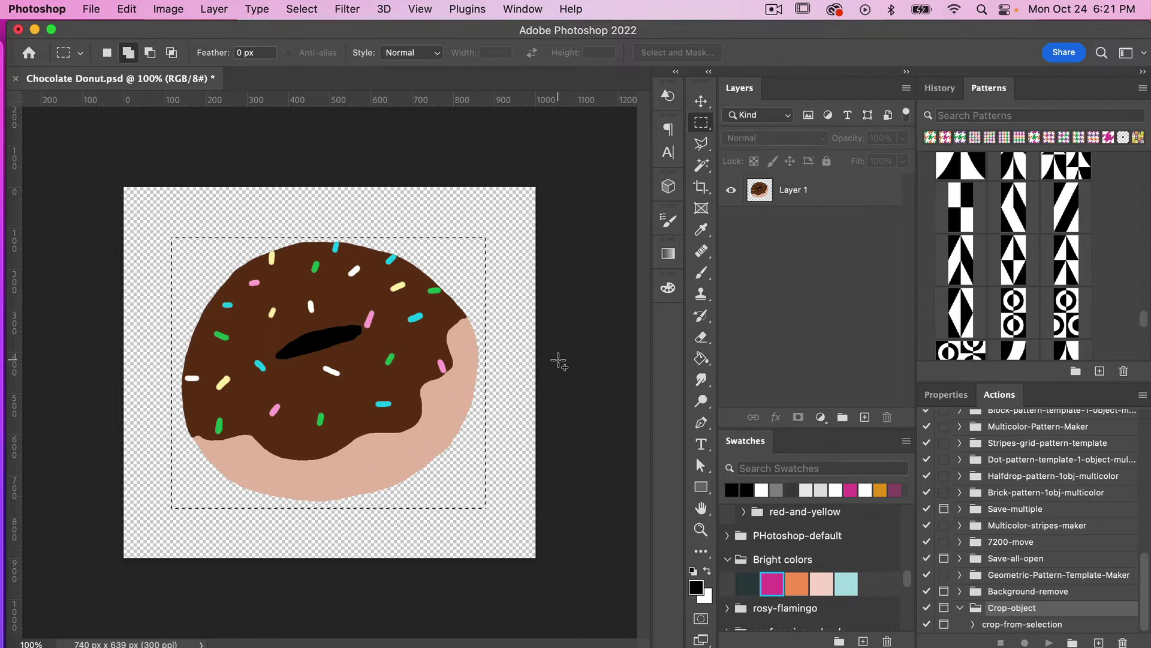
key(super+d)
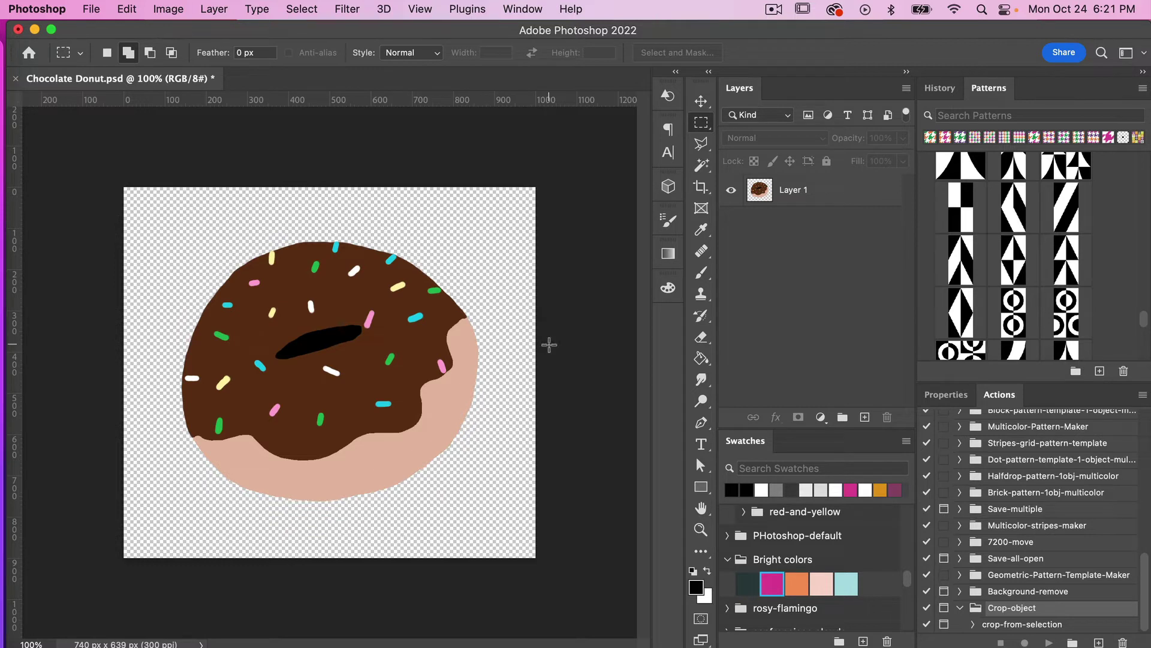
key(v)
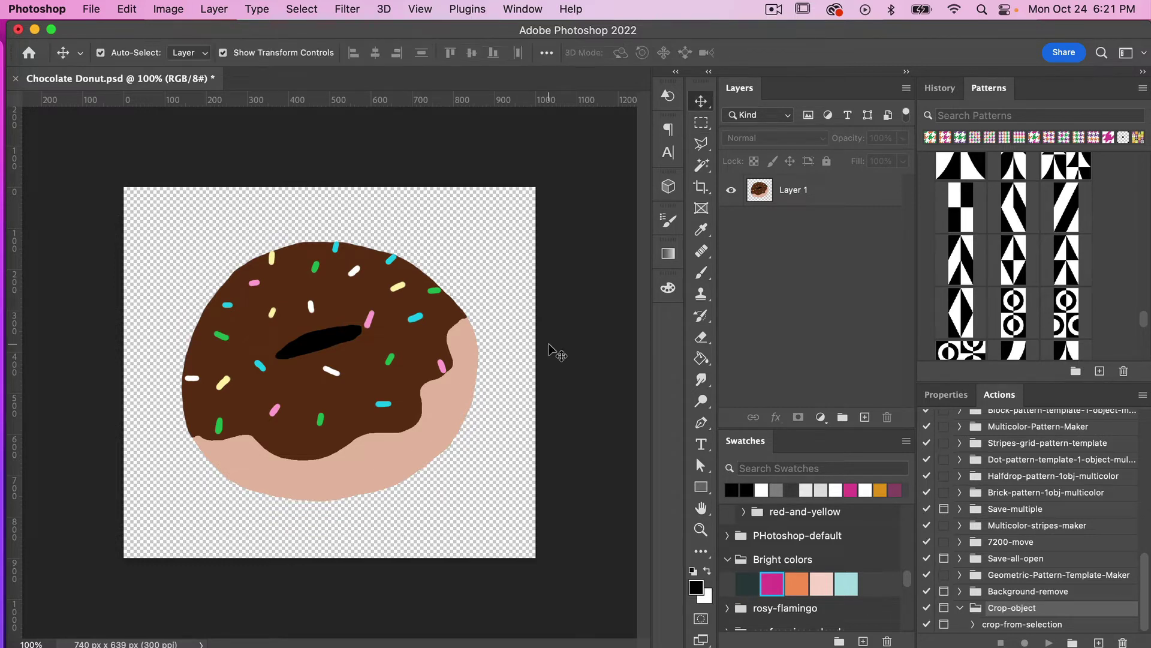
click(843, 200)
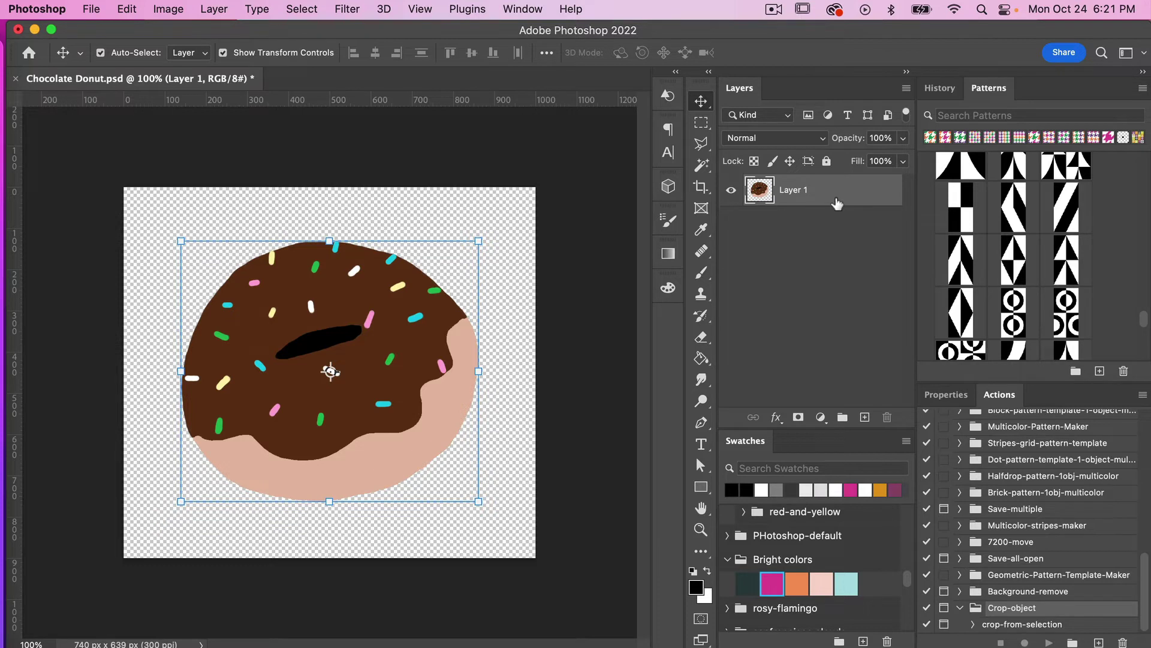
Try loading the pixels of Layer 1 as a selection and clear it again
super+click(760, 194)
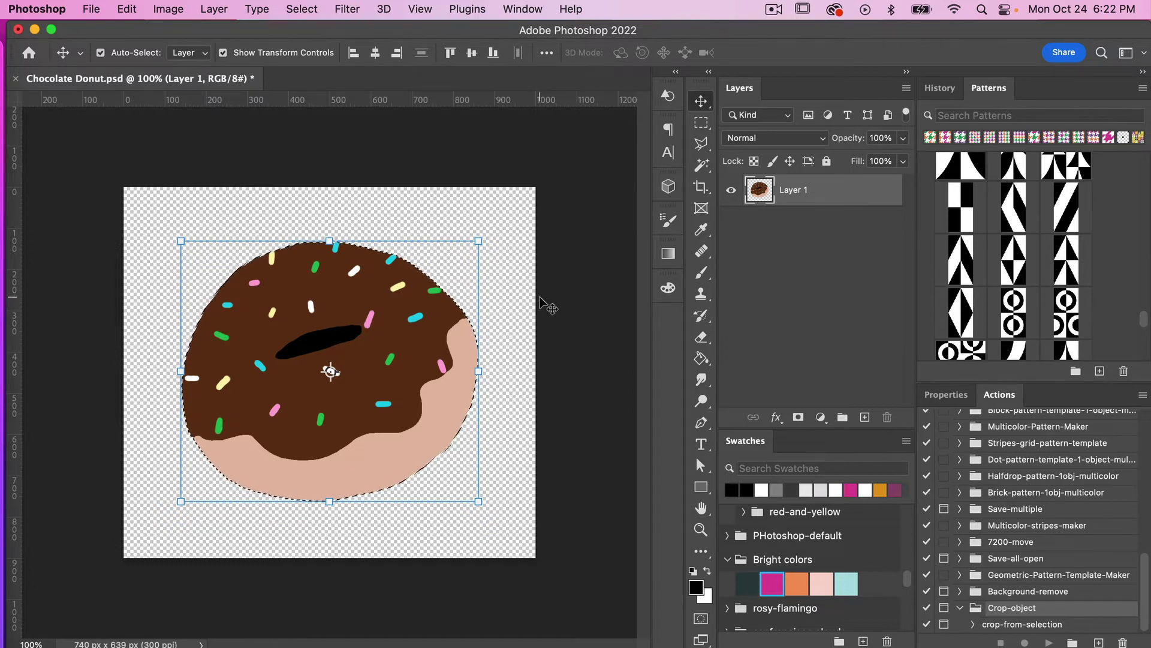
key(super+d)
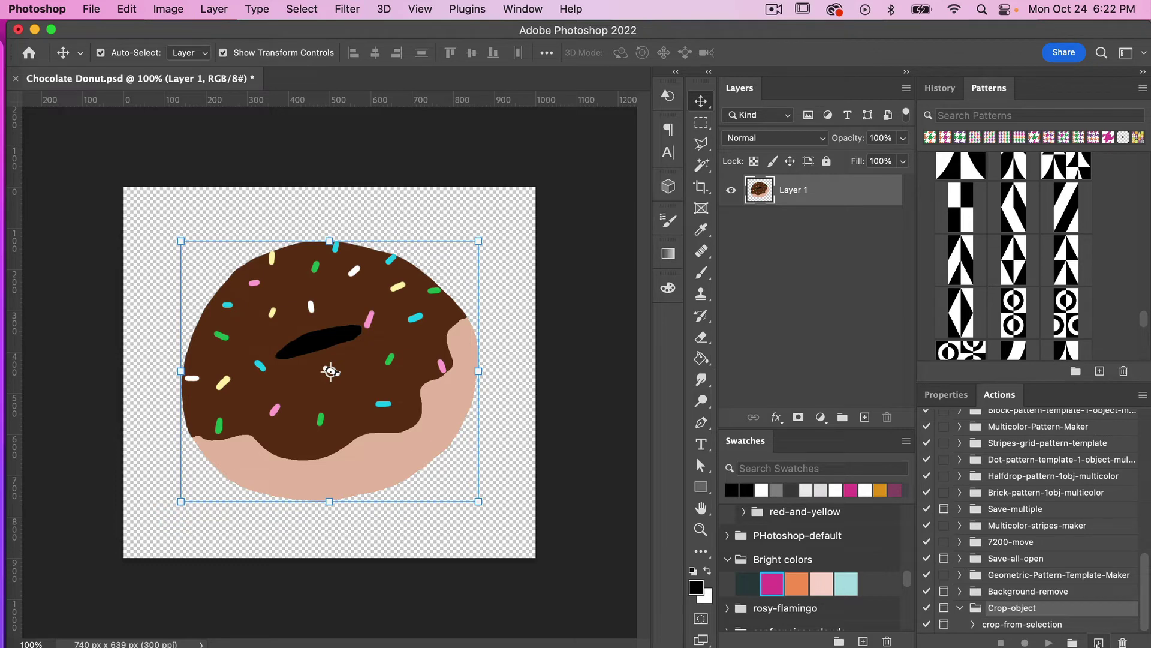
Create an action named crop-layer in the Crop-object set, with no color, and start recording it
click(1098, 642)
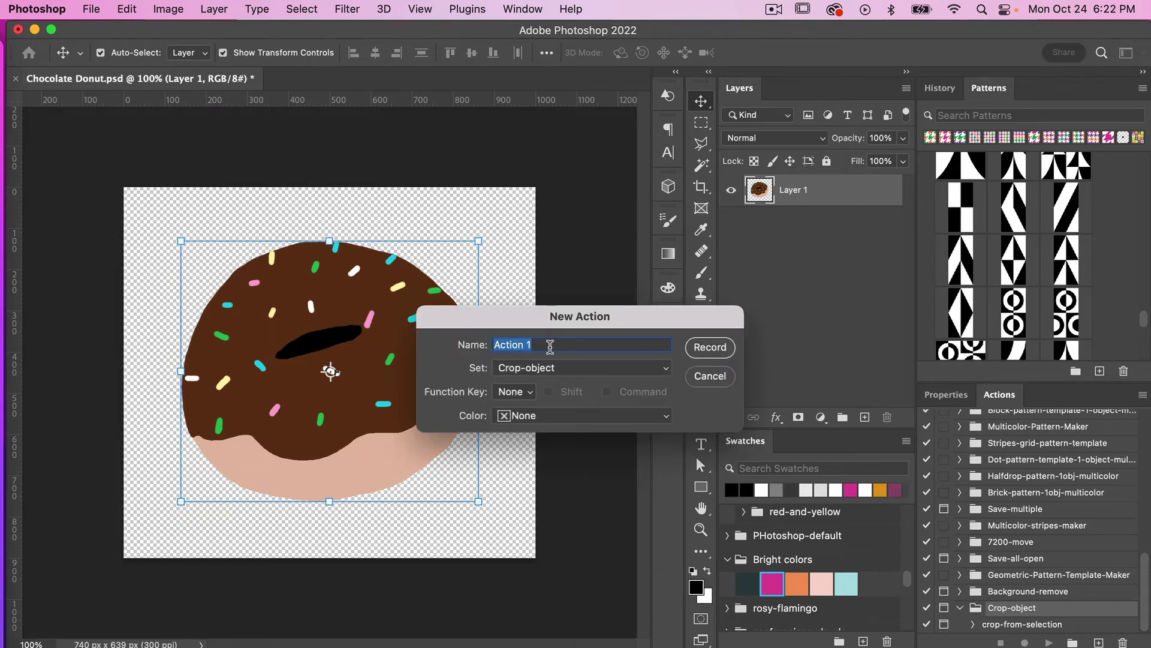
key(BackSpace)
text(crop-f)
key(BackSpace)
text(layer)
click(711, 347)
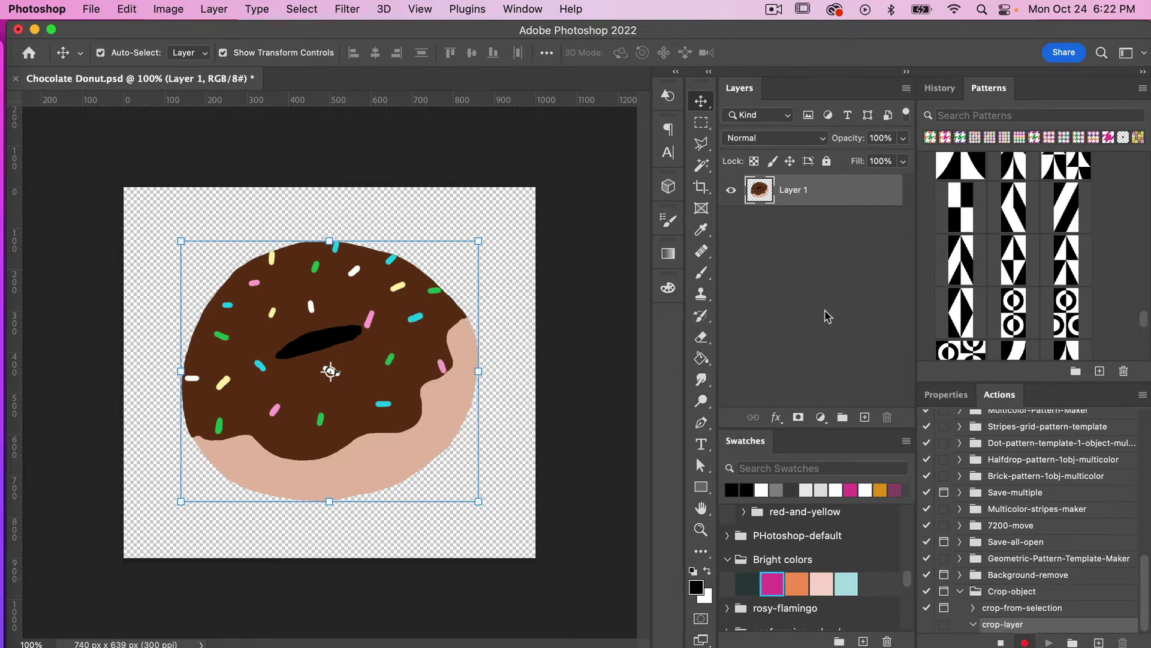
Record loading Layer 1's pixels as a selection, insert the Image: Crop menu item into crop-layer, and stop recording
super+click(761, 197)
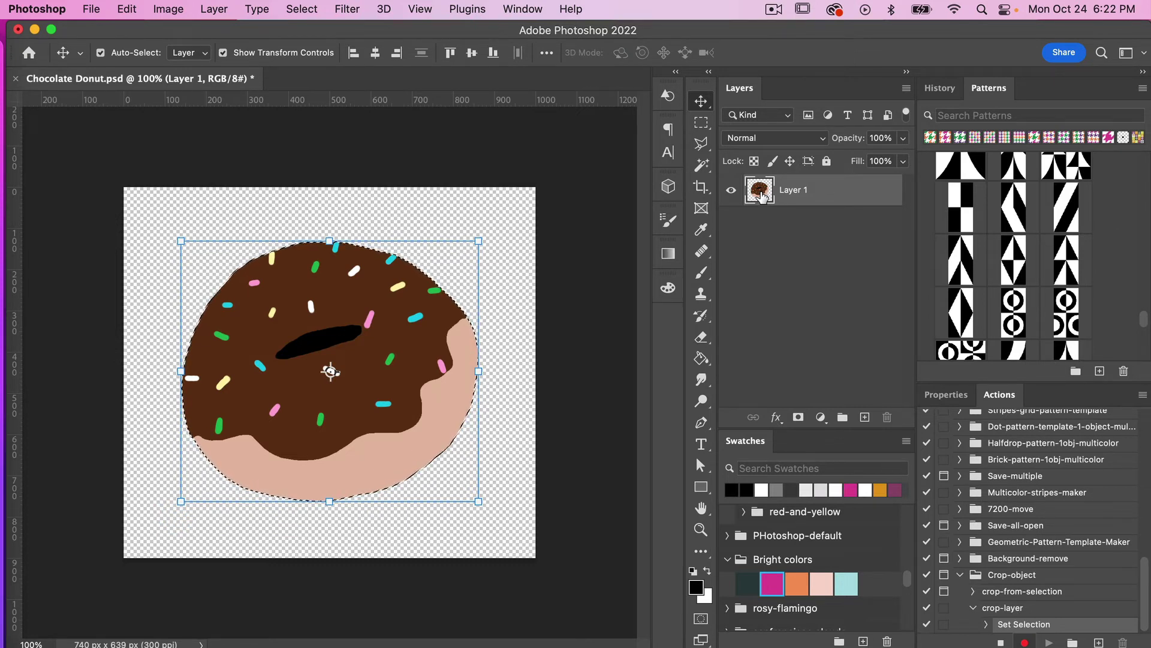
click(1143, 395)
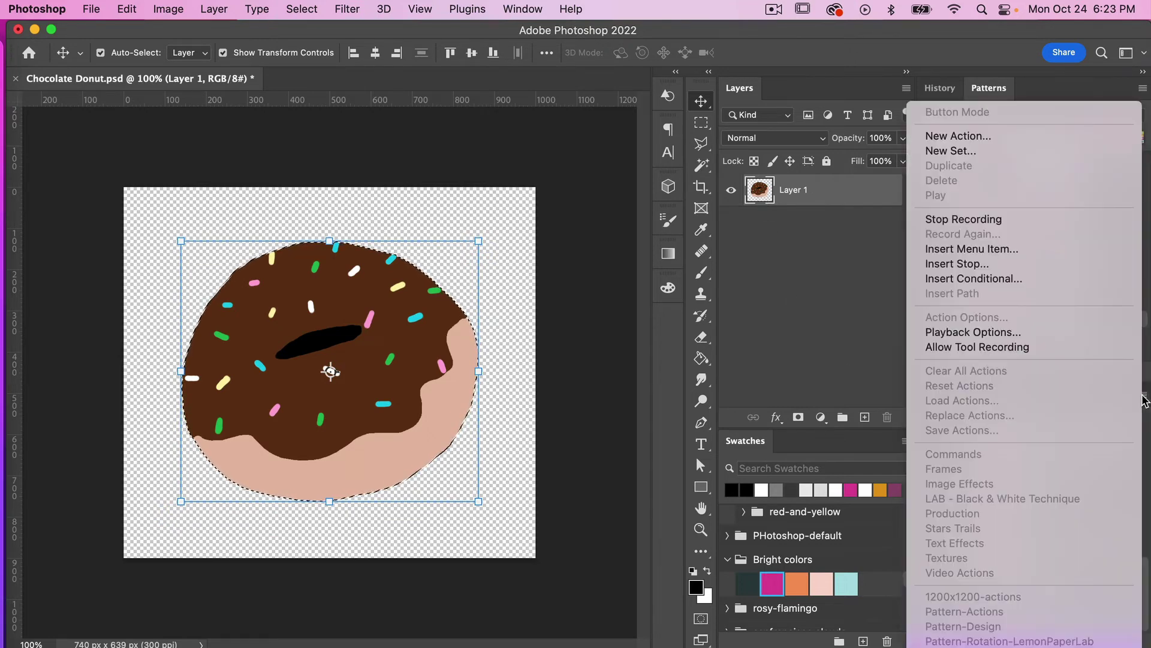
click(973, 252)
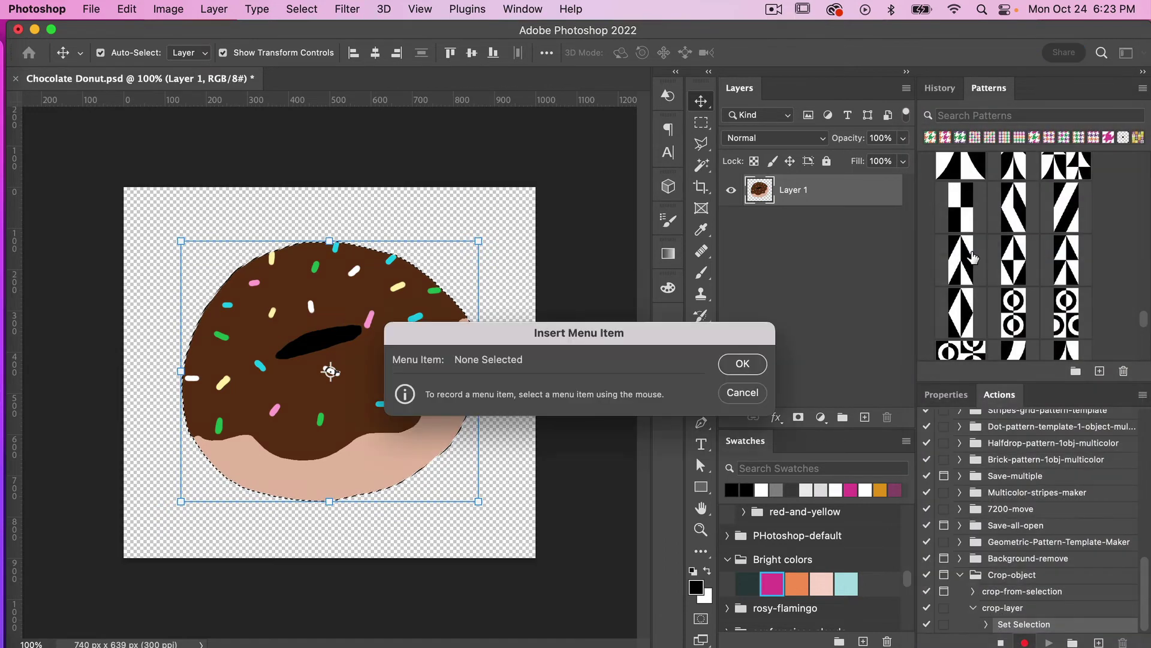
click(166, 10)
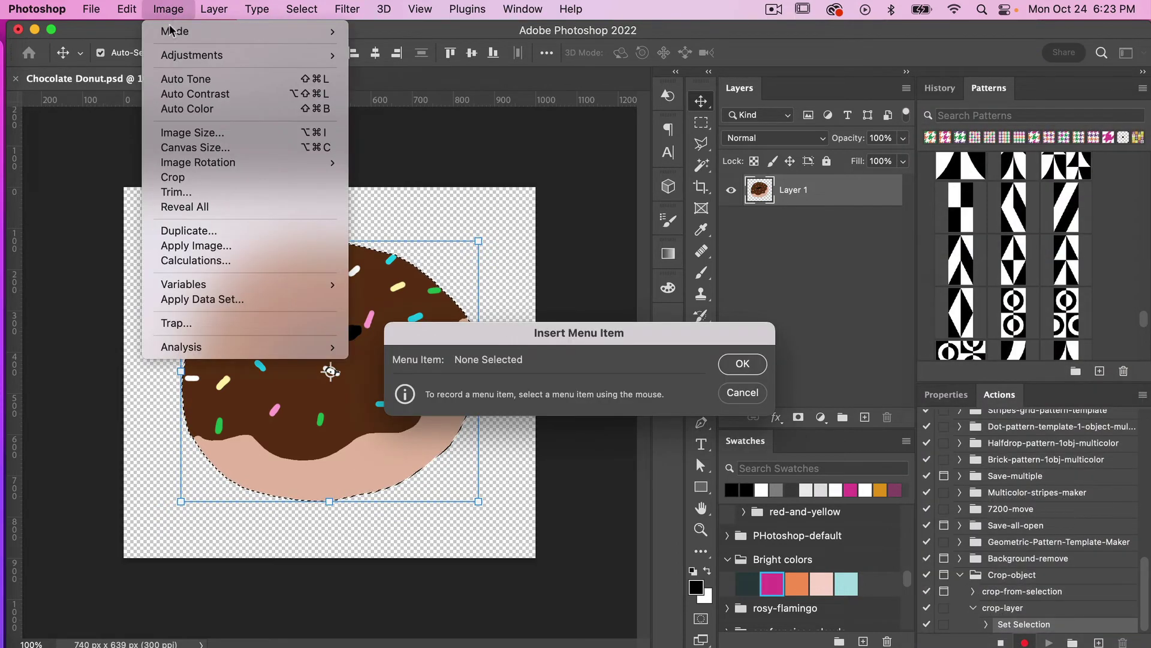
click(184, 177)
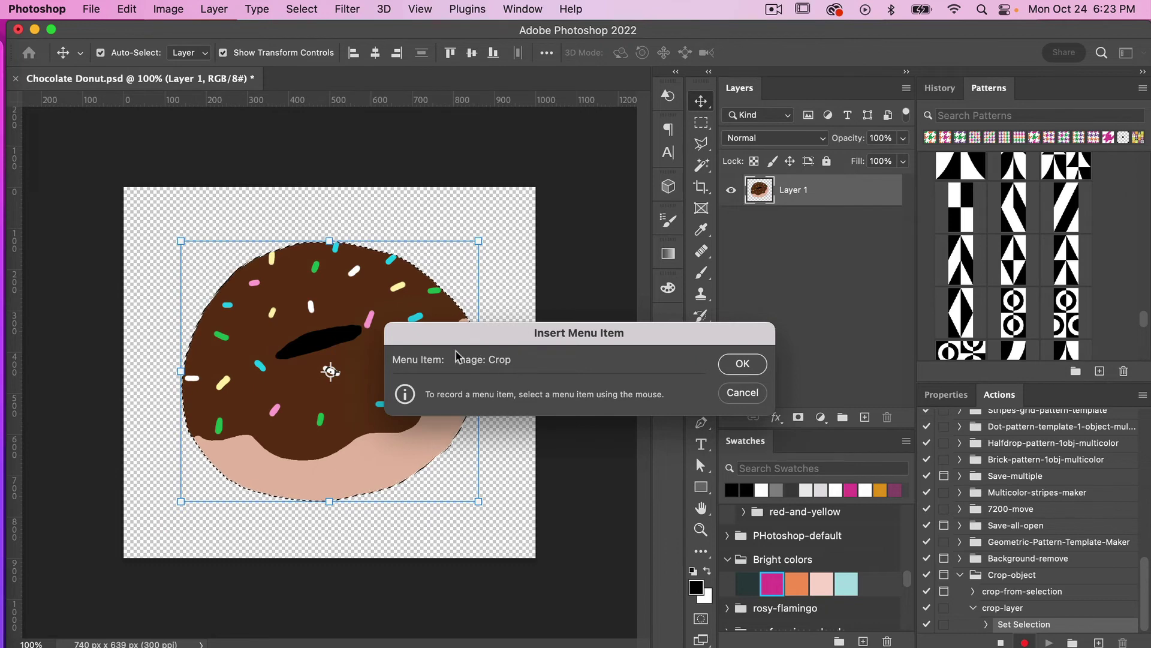
click(747, 366)
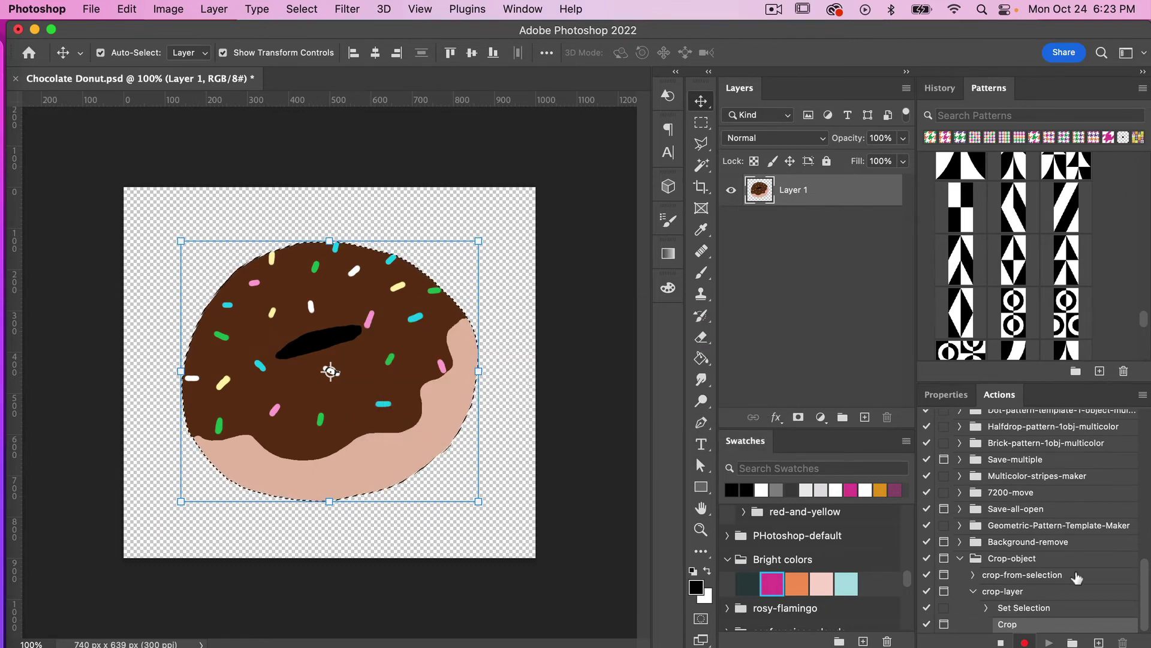
click(1000, 642)
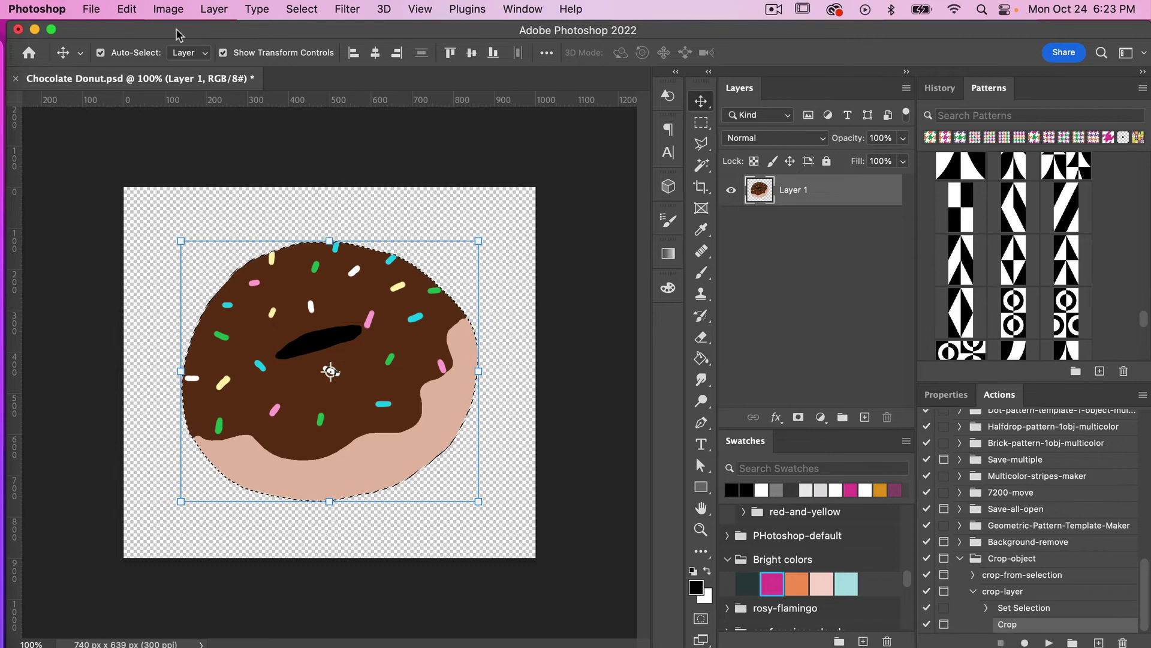
Crop the canvas to the donut selection, record deselecting as the next command of crop-layer, and collapse the action
click(168, 9)
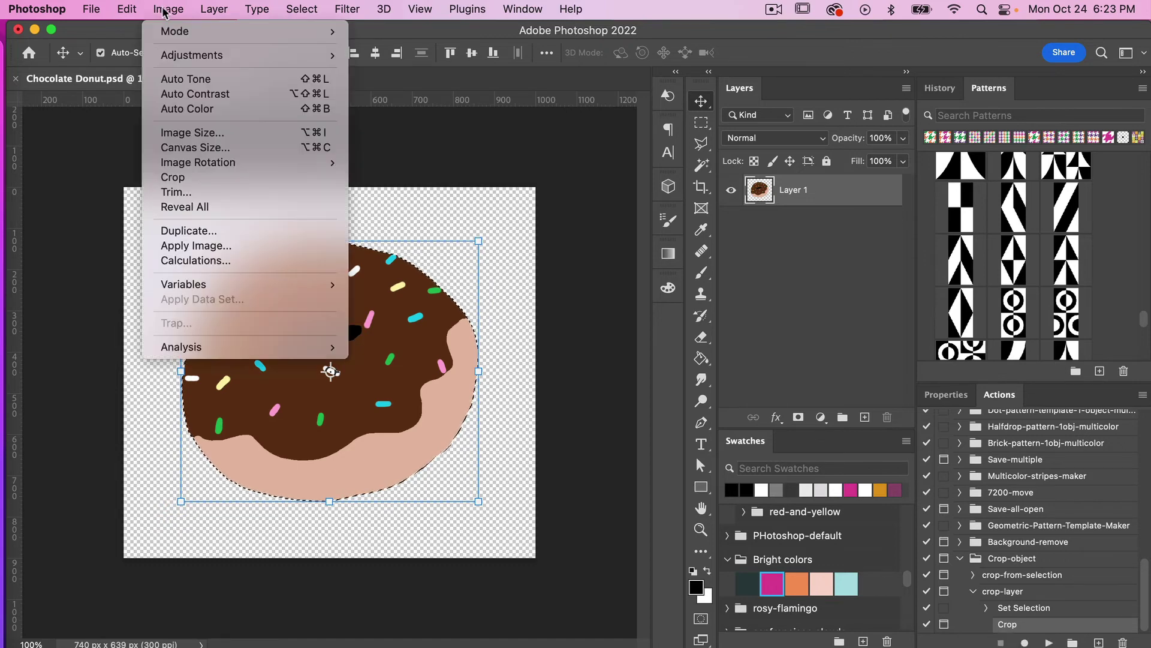
click(180, 178)
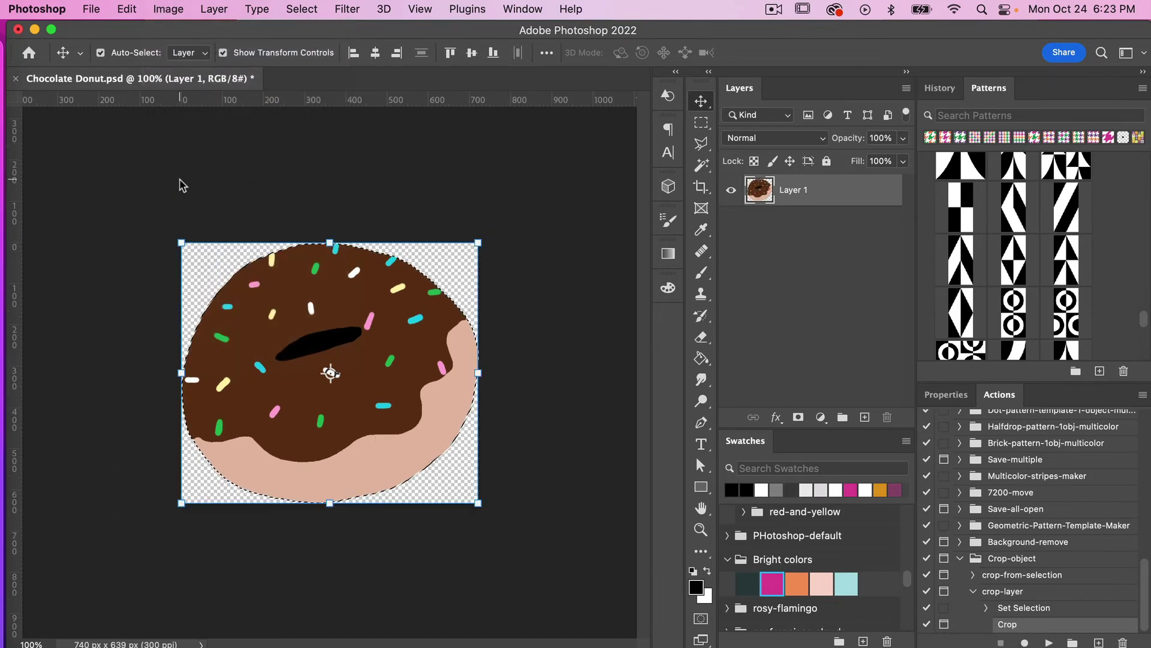
click(1024, 643)
key(super+d)
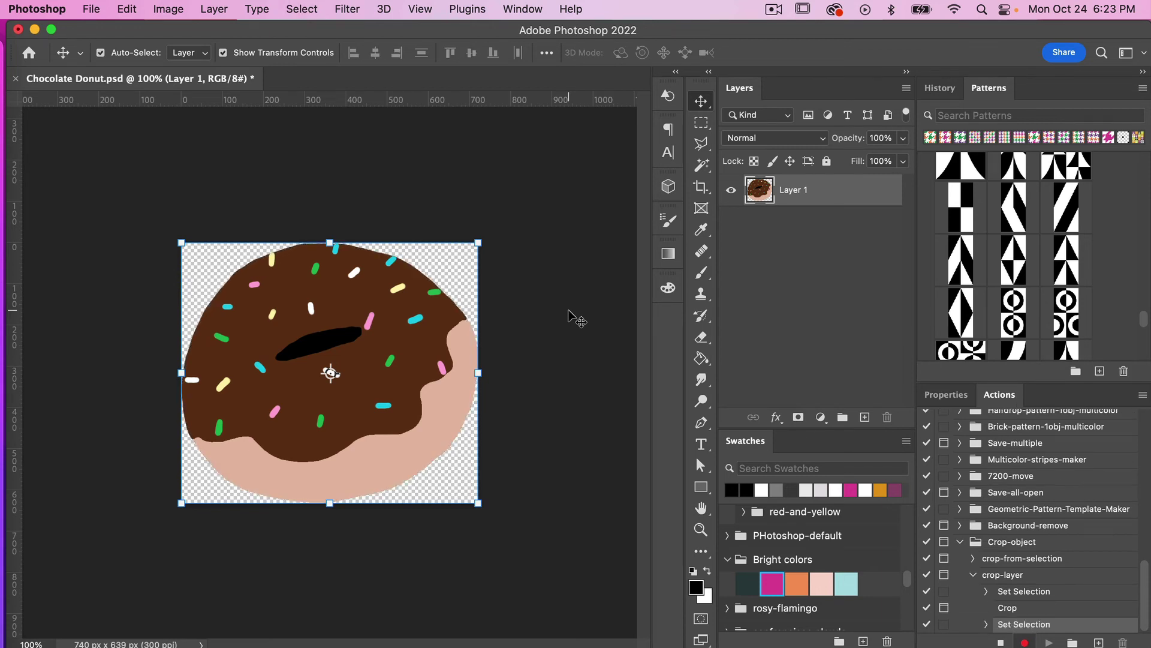
click(1000, 642)
click(973, 575)
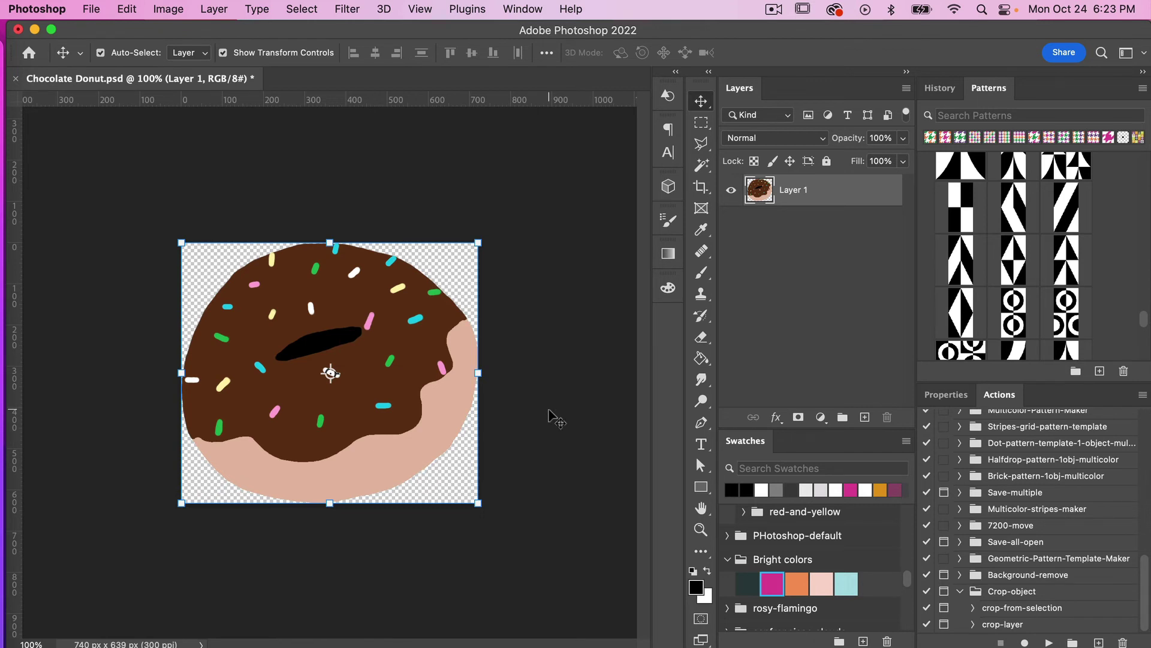
Undo the deselection, the crop and the loading of the layer selection
key(super+z)
key(super+z)
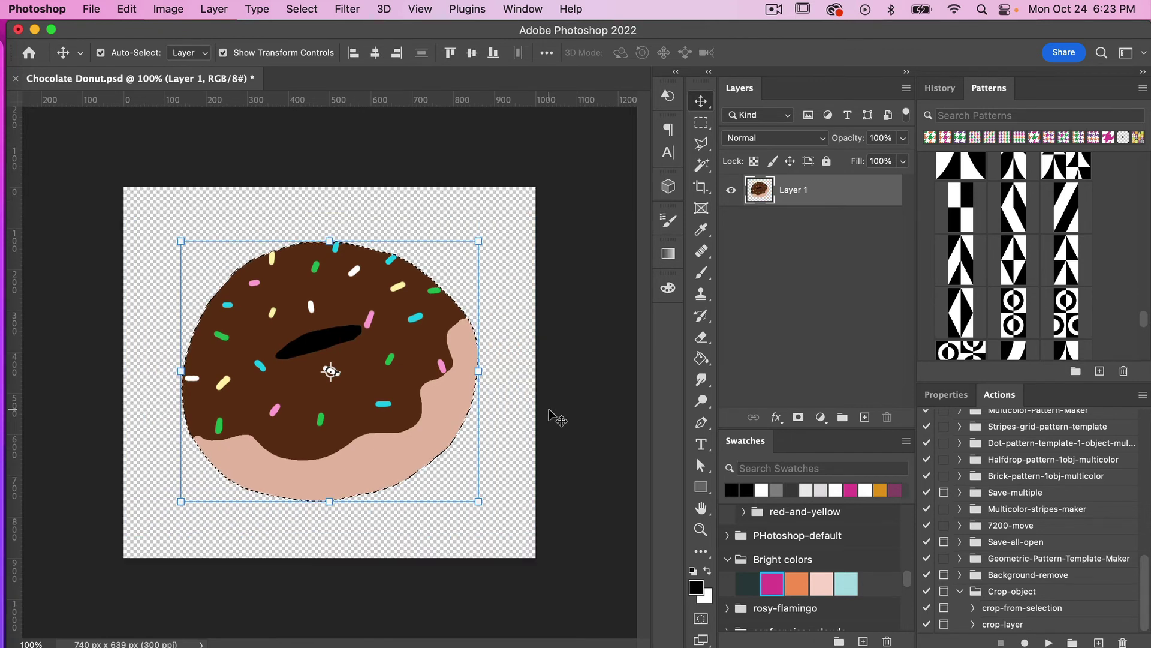
key(super+z)
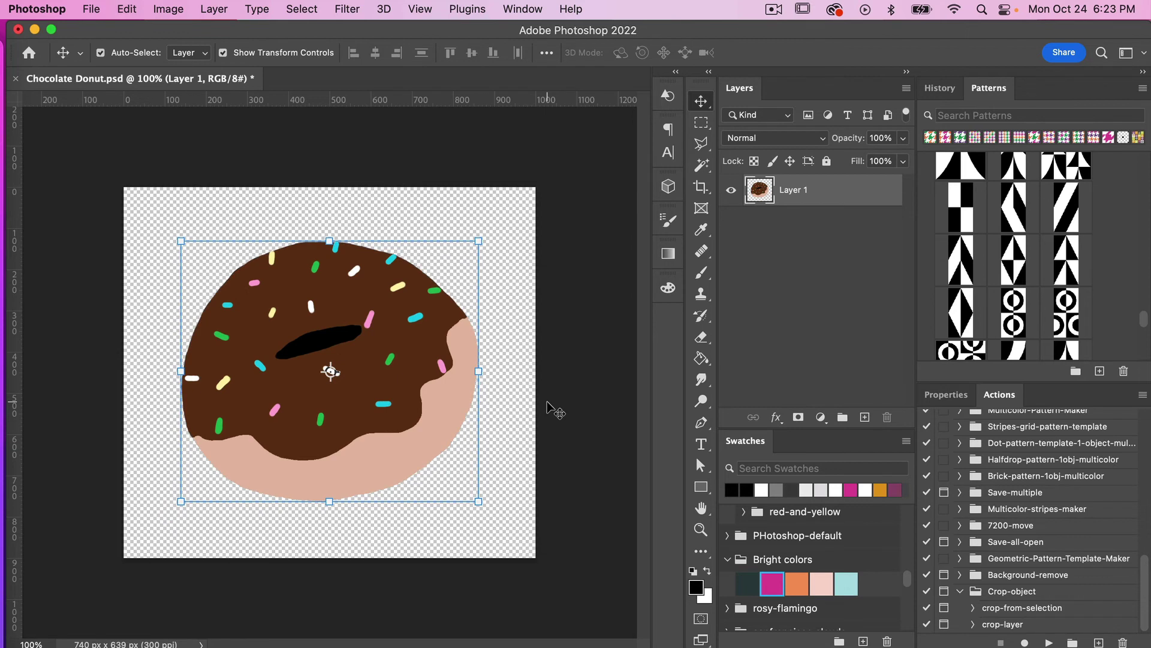
Select Layer 1 and play the crop-layer action on it
click(526, 305)
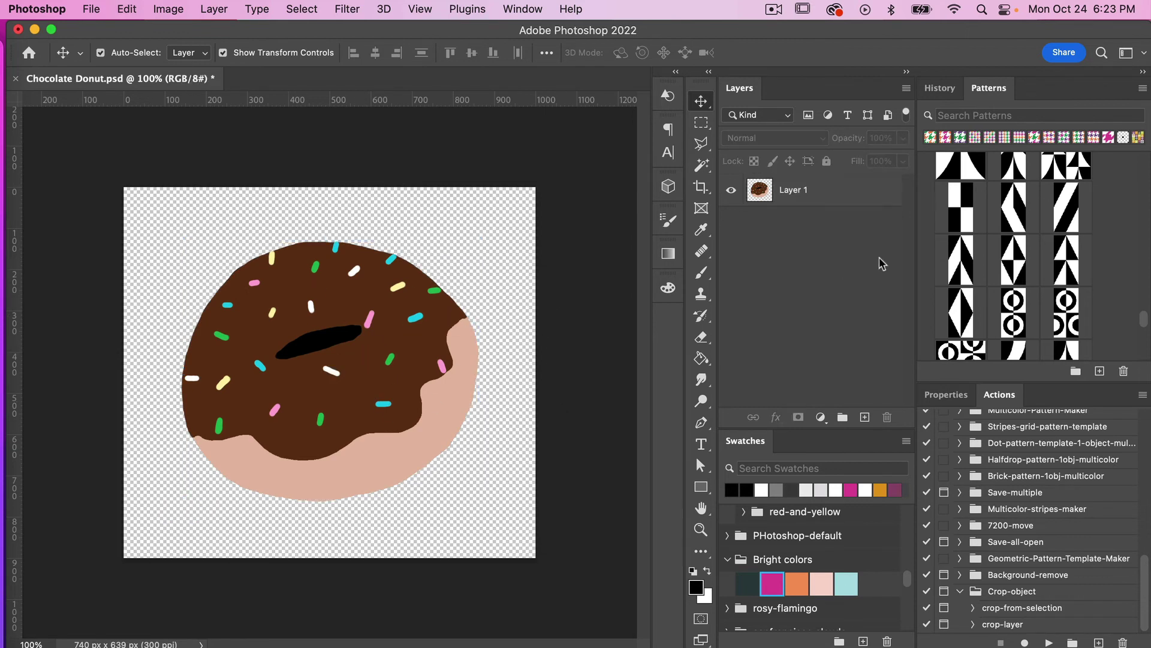
click(821, 197)
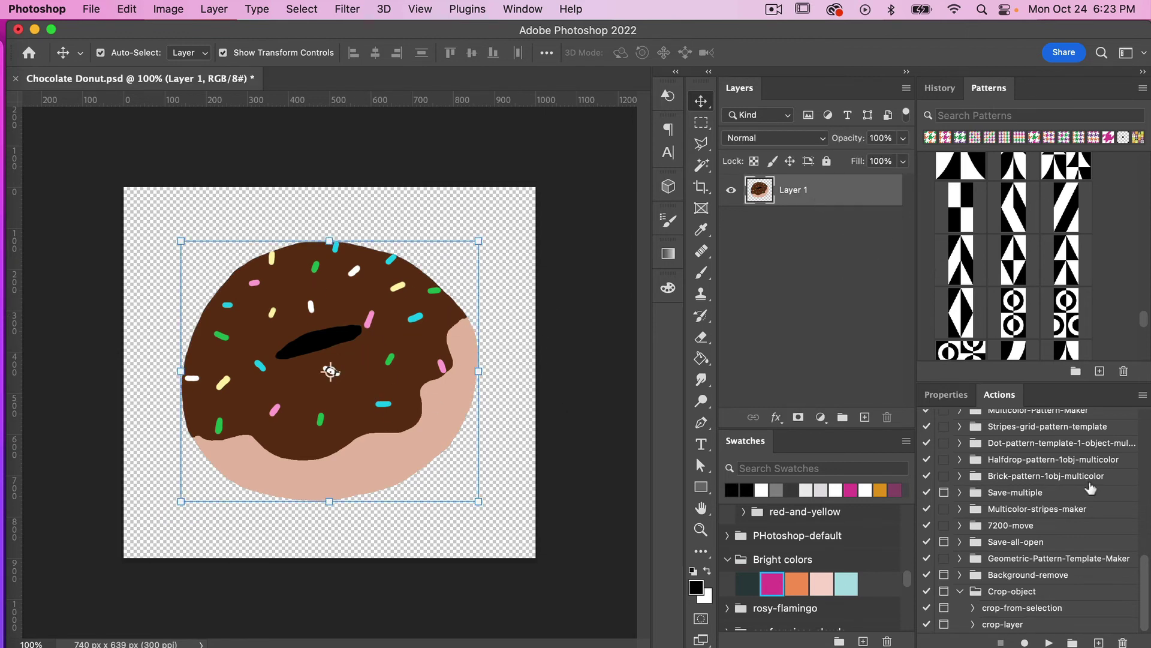
click(1018, 625)
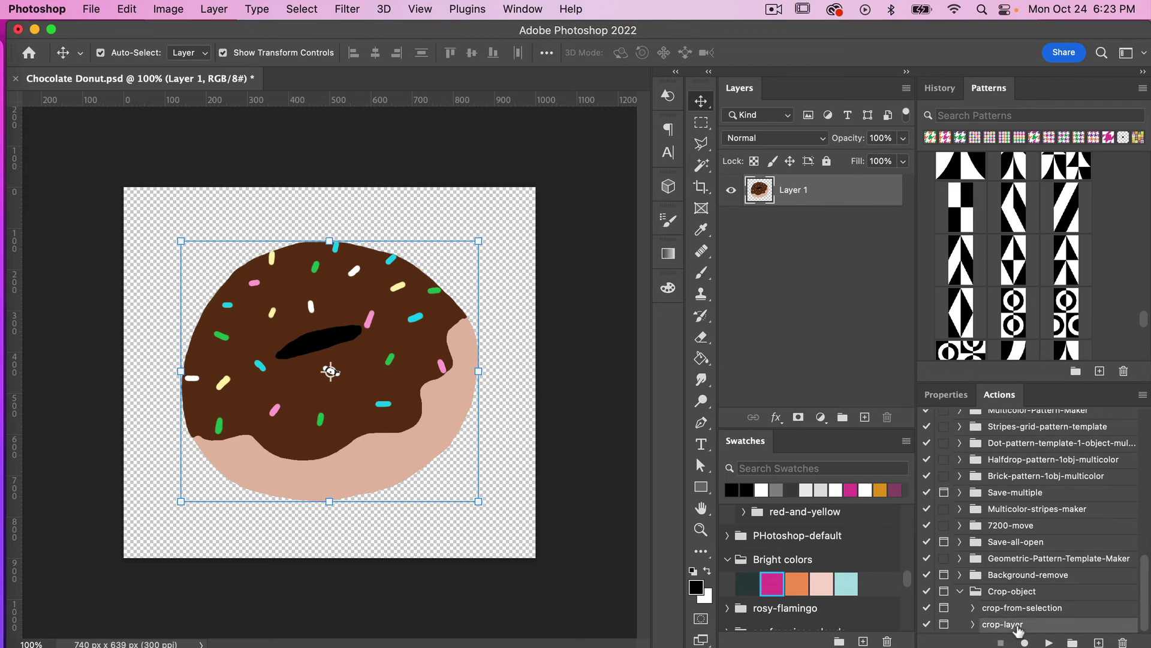
click(1048, 642)
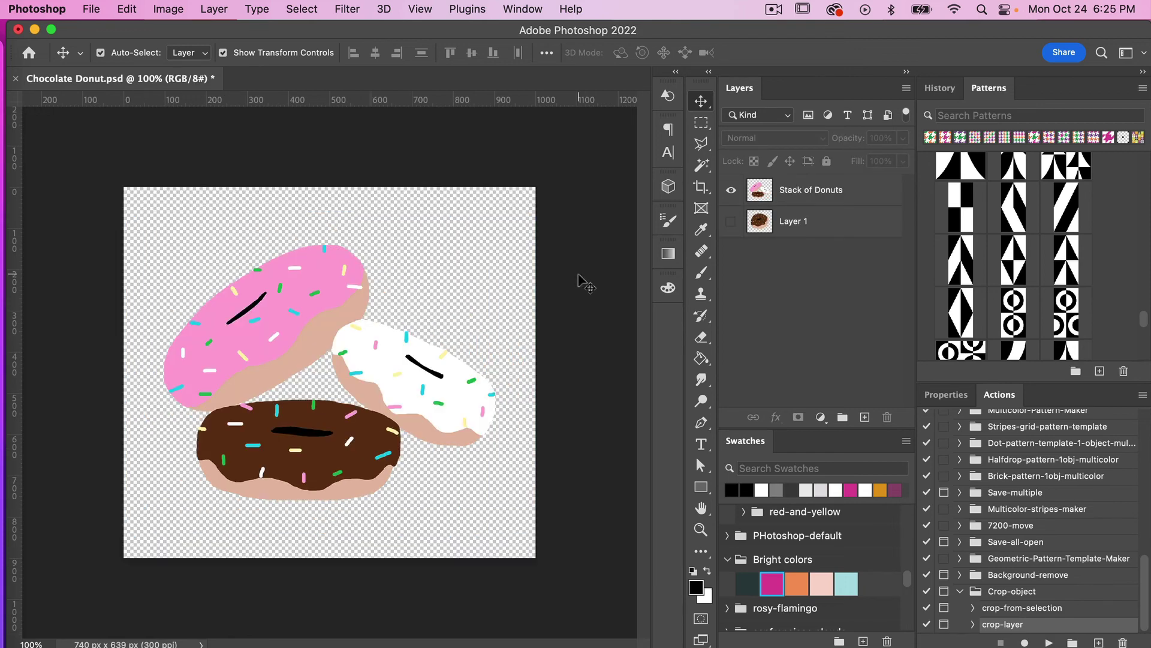
Select the Stack of Donuts layer and play the crop-layer action to crop the canvas to it
click(810, 190)
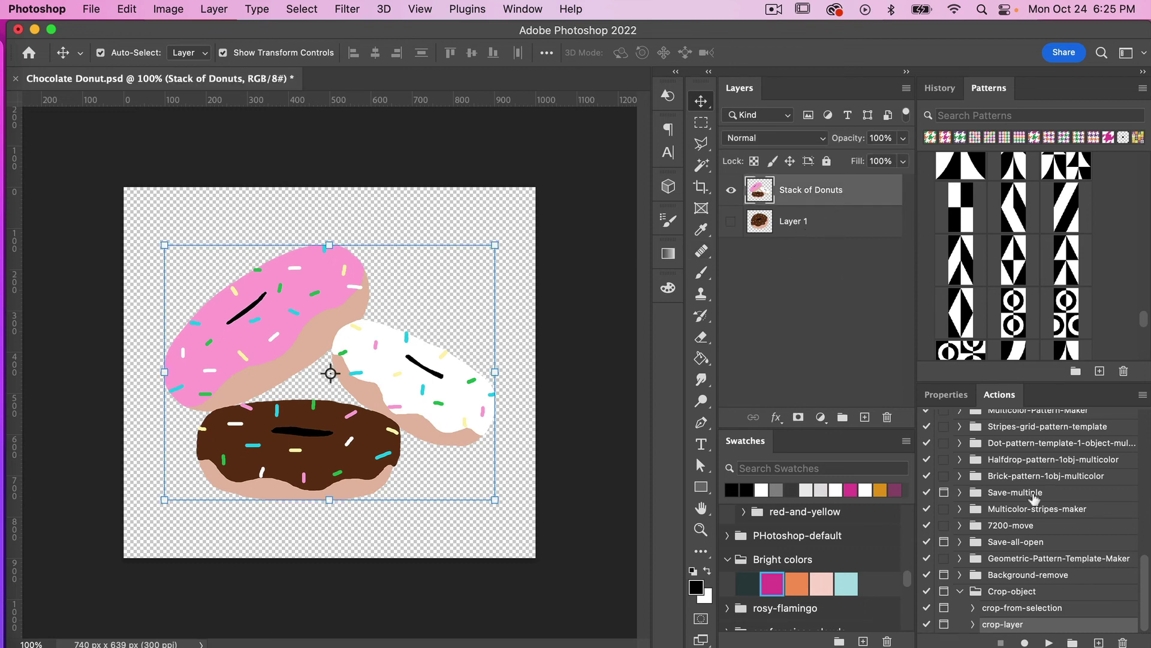
click(1049, 642)
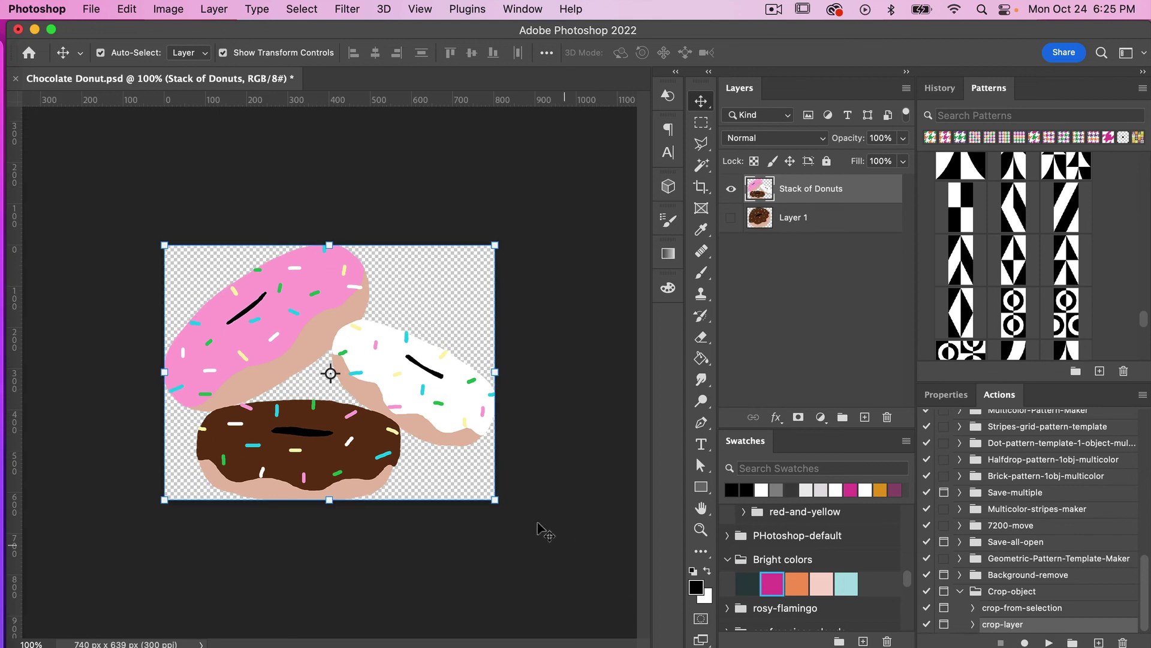